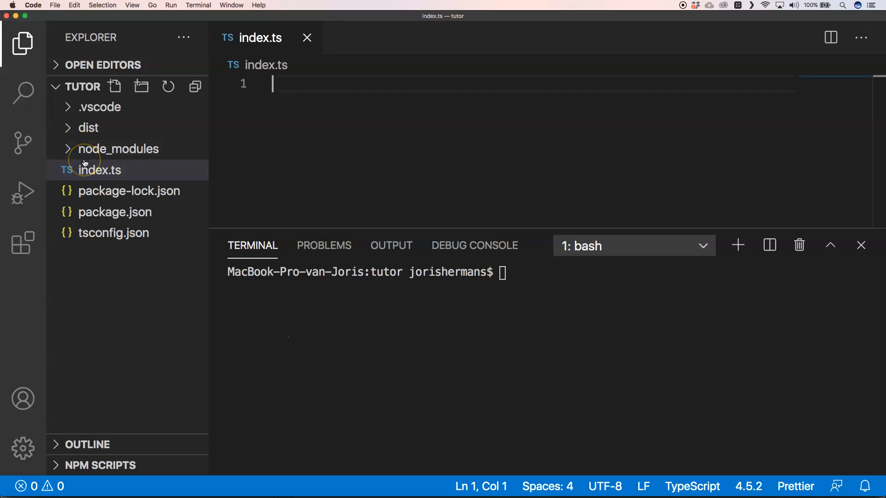
# Step: Review the version and main fields in package.json
pyautogui.click(96, 212)
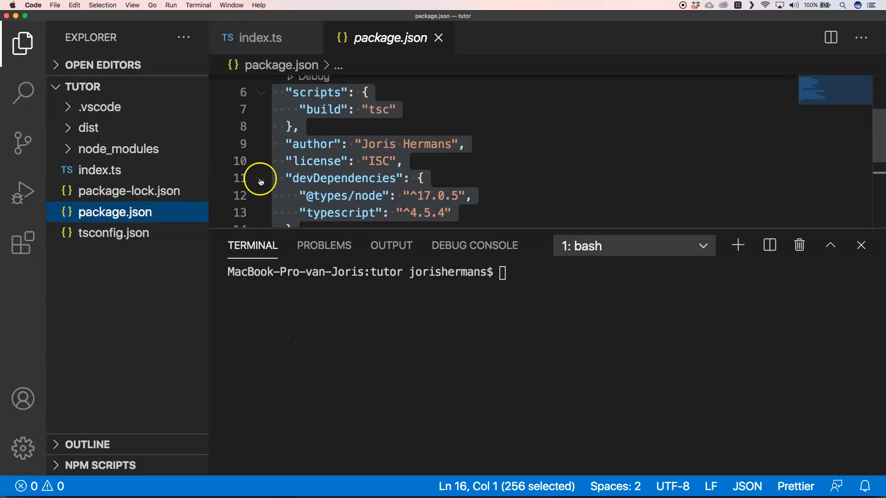
pyautogui.click(330, 161)
pyautogui.scroll(-3, 330, 166)
pyautogui.click(328, 201)
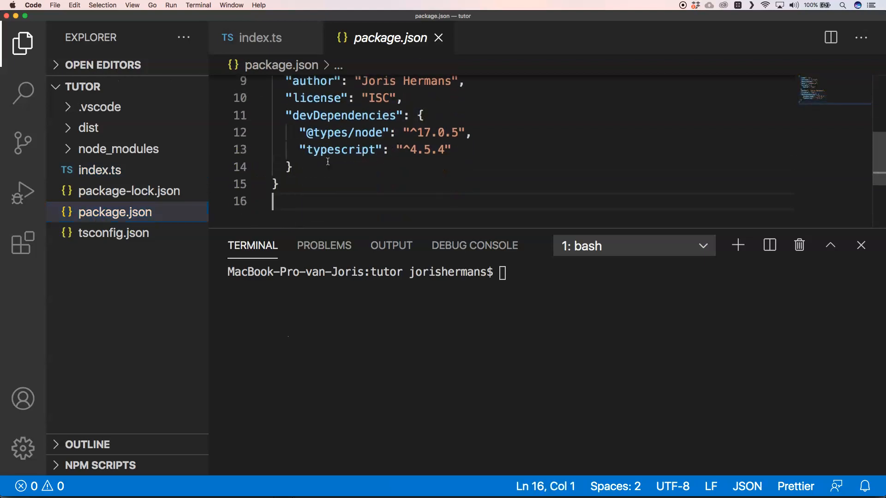
pyautogui.press('Up')
pyautogui.press('Up')
pyautogui.press('Up')
pyautogui.press('Up')
pyautogui.press('Up')
pyautogui.press('Up')
pyautogui.press('Up')
pyautogui.press('Up')
pyautogui.press('Up')
pyautogui.press('Up')
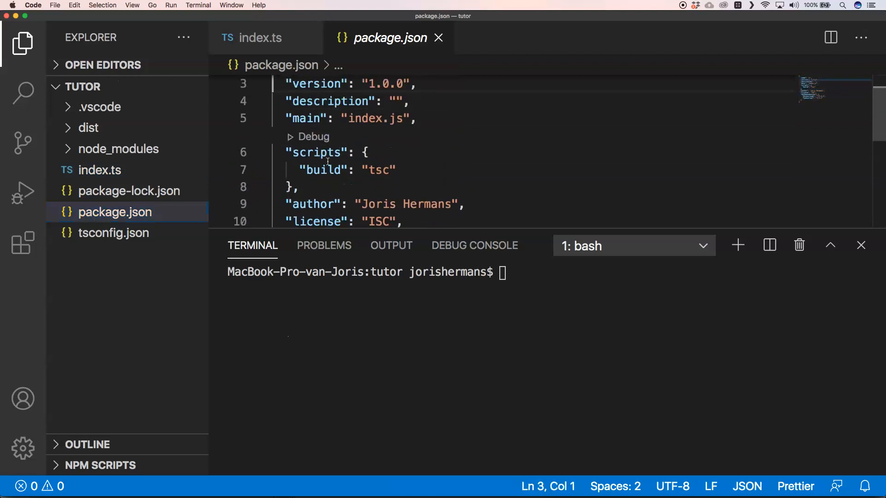
pyautogui.press('Up')
pyautogui.press('Up')
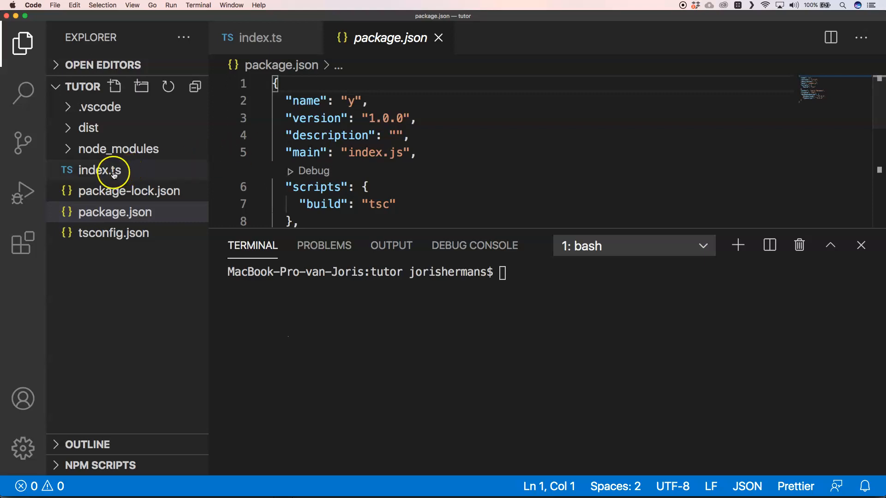
# Step: Create a new src folder at the project root
pyautogui.click(100, 170)
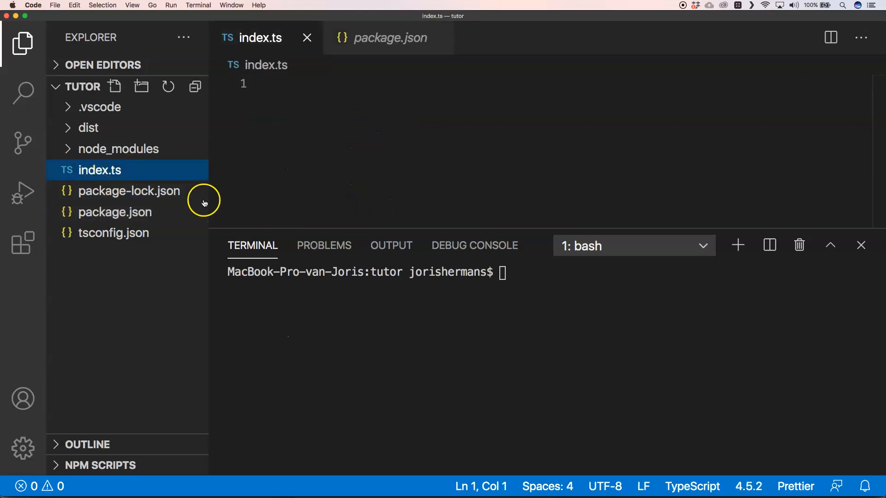
pyautogui.click(317, 163)
pyautogui.click(149, 283)
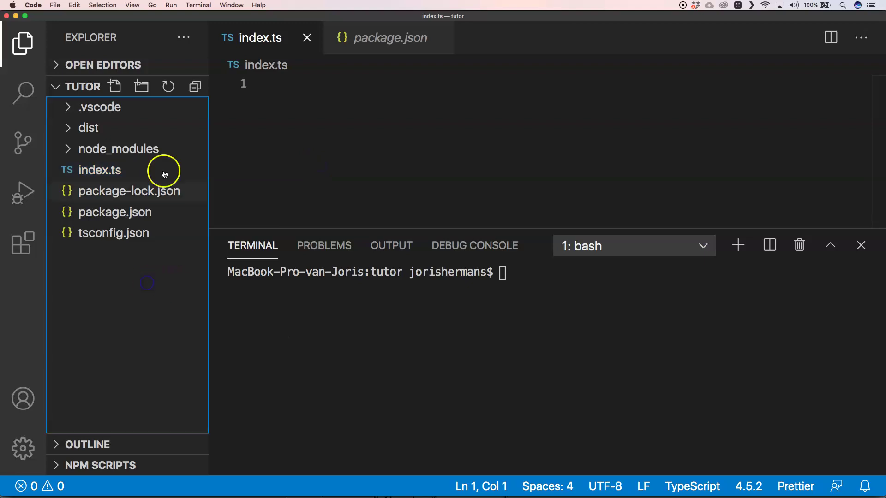
pyautogui.click(142, 87)
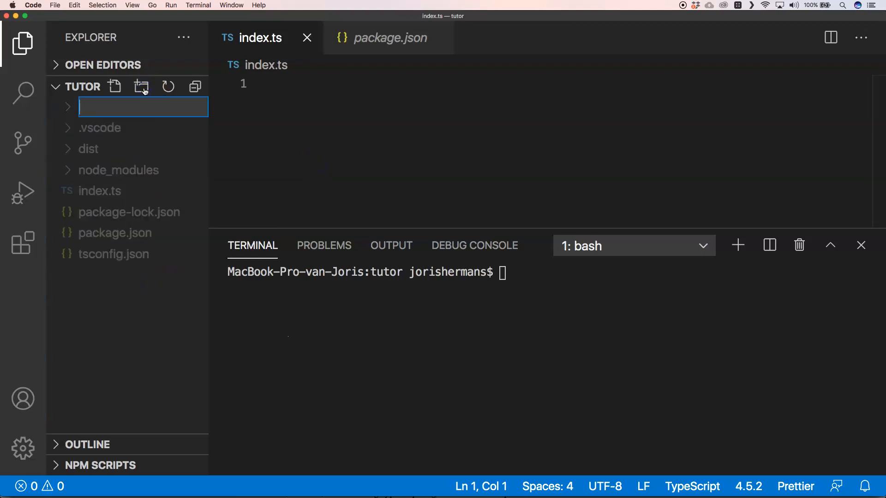
pyautogui.write('src')
pyautogui.press('Return')
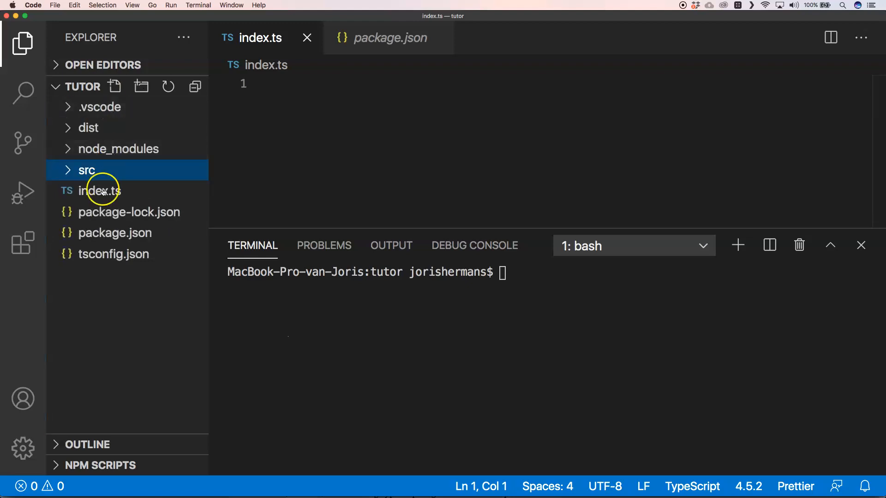
# Step: Rename index.ts to main.ts and move it into the src folder
pyautogui.click(102, 192)
pyautogui.rightClick(103, 193)
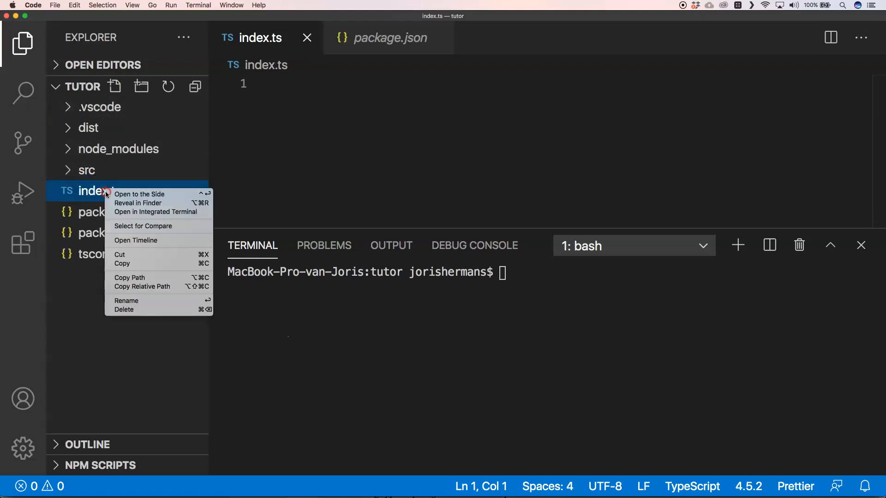
pyautogui.click(148, 303)
pyautogui.write('main.ts')
pyautogui.press('Return')
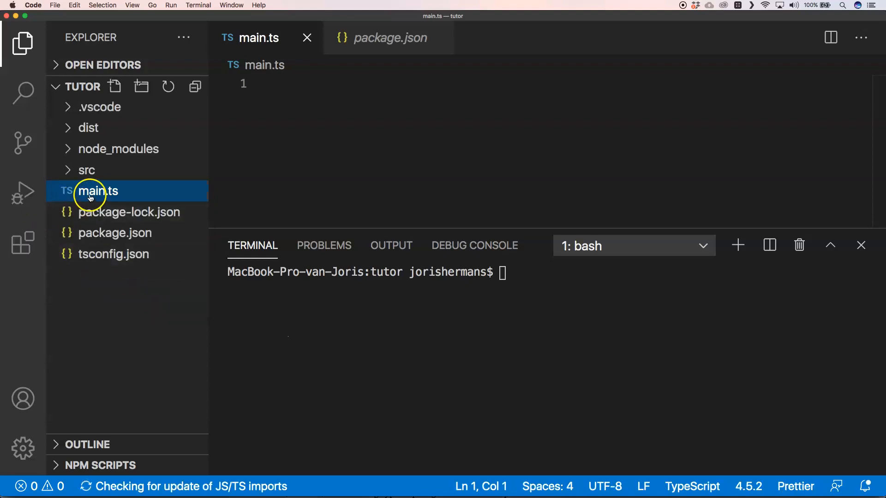
pyautogui.moveTo(97, 191); pyautogui.dragTo(87, 170)
pyautogui.click(510, 72)
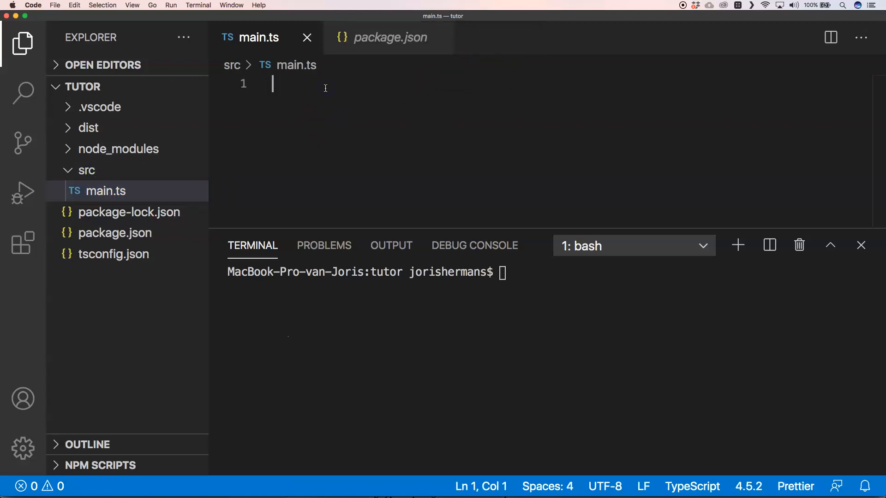
pyautogui.write('exp')
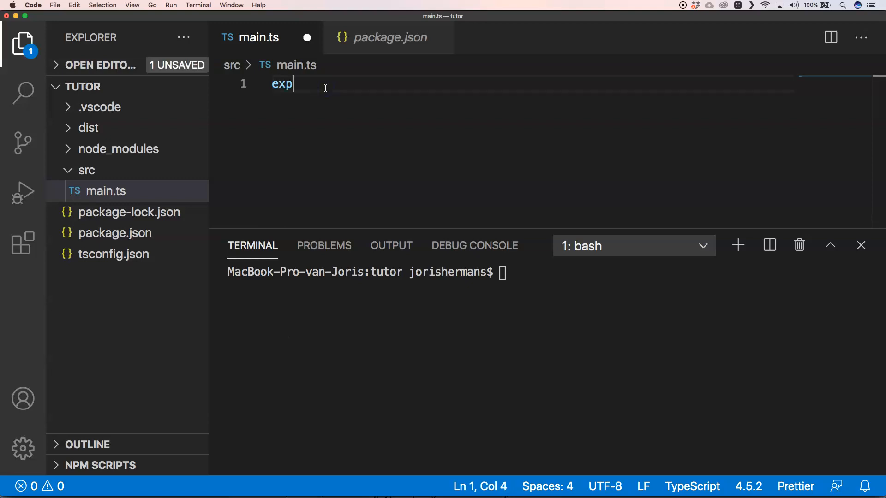
pyautogui.write('ort const s')
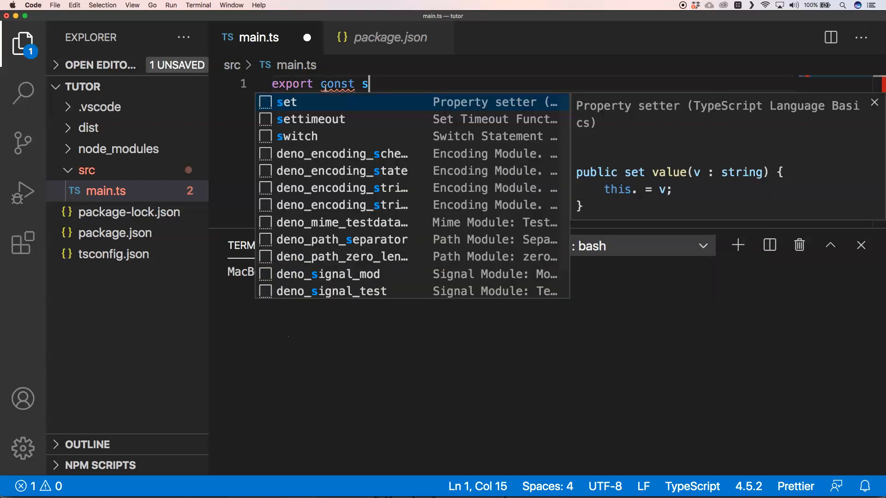
pyautogui.write('tart')
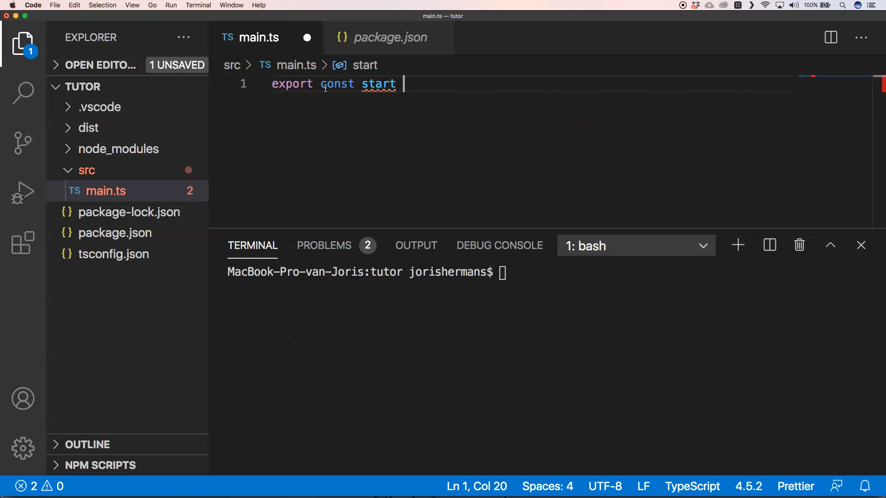
pyautogui.write(' = () => ')
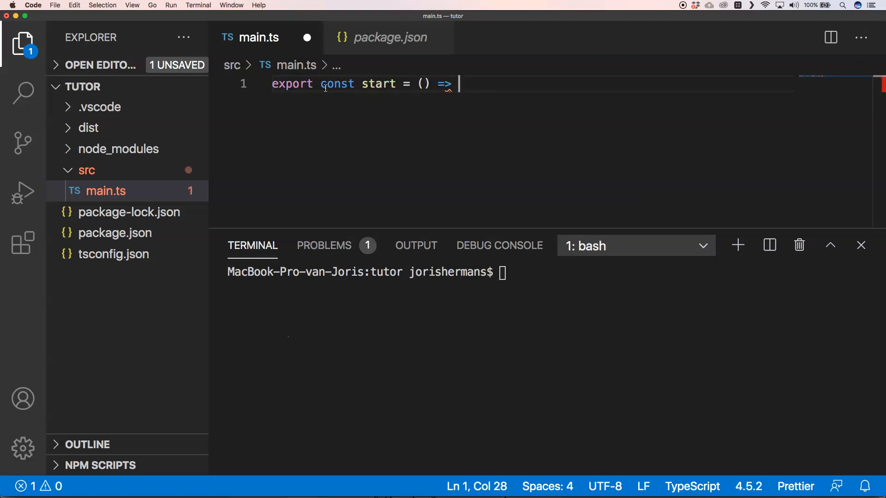
pyautogui.write('{')
# Step: Write an exported start arrow function logging 'it is been started' in main.ts and save it
pyautogui.press('Return')
pyautogui.write("console.log('it is been started'")
pyautogui.press('Escape')
pyautogui.write(';')
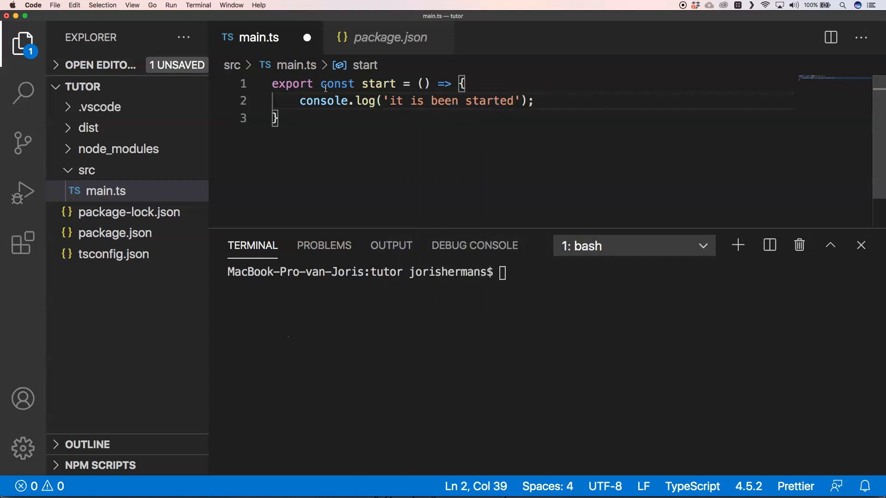
pyautogui.press('super+s')
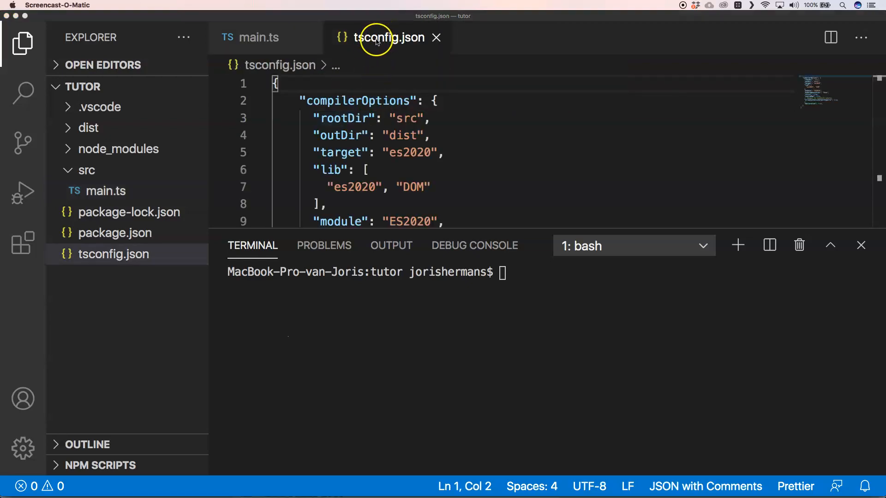
pyautogui.click(335, 118)
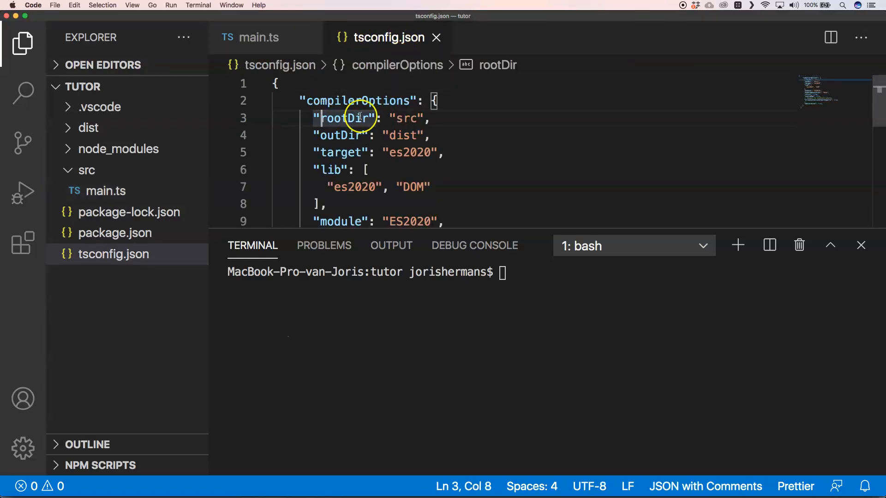
pyautogui.moveTo(347, 119)
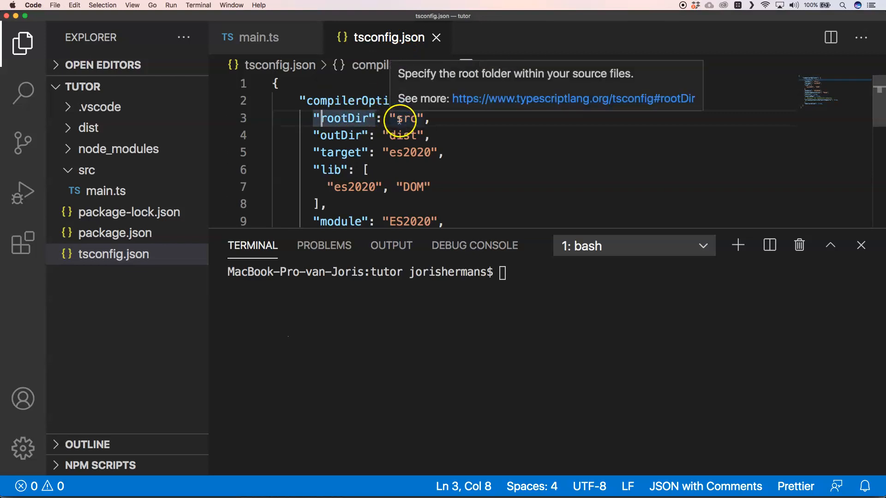
pyautogui.doubleClick(404, 119)
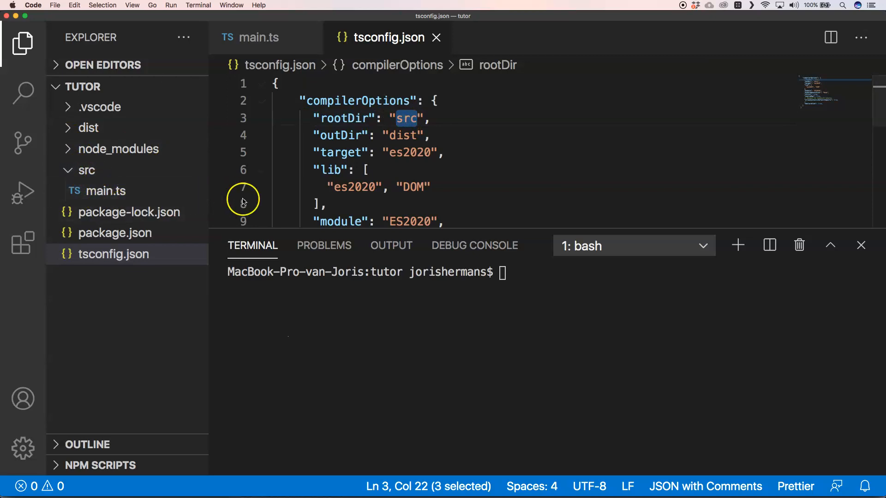
pyautogui.doubleClick(341, 135)
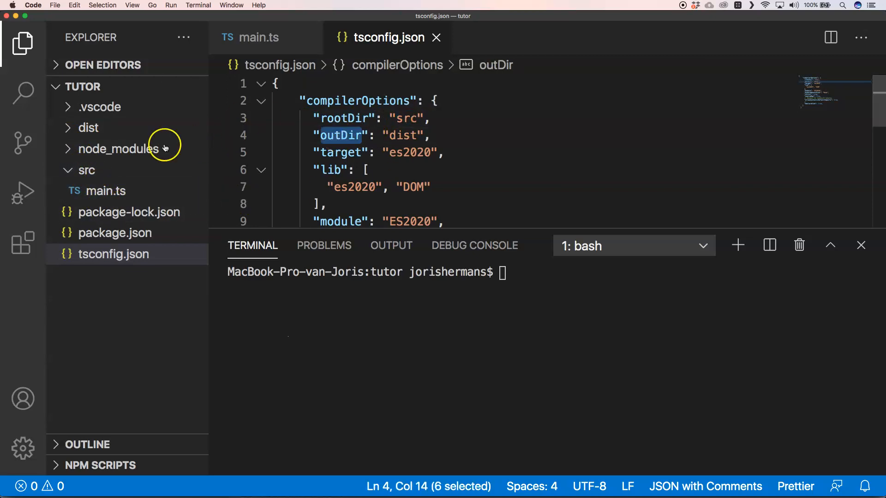
pyautogui.click(68, 128)
pyautogui.click(67, 129)
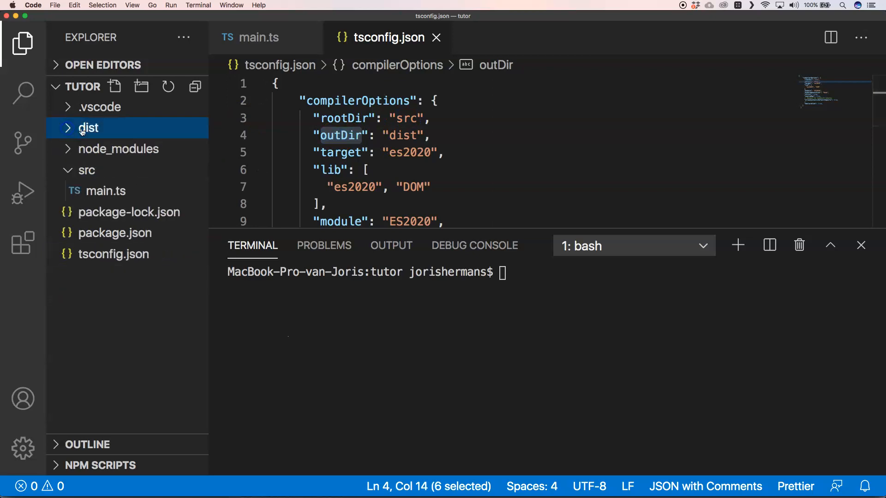
pyautogui.click(355, 156)
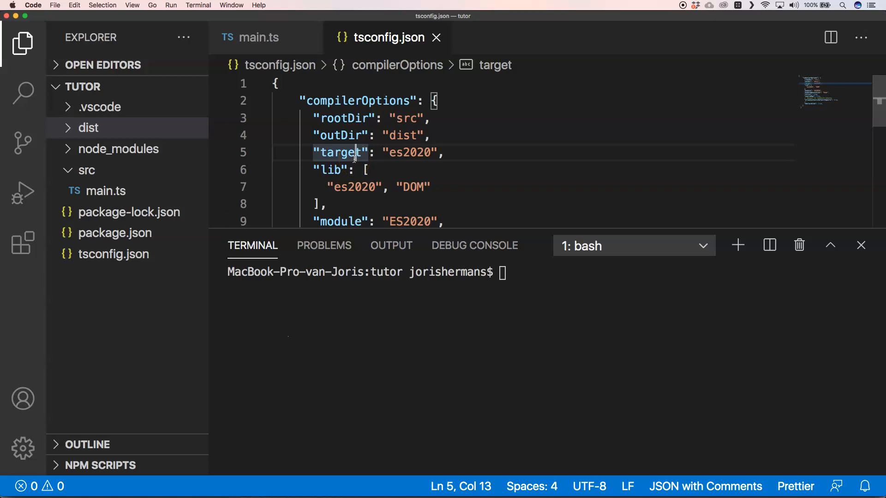
pyautogui.click(382, 154)
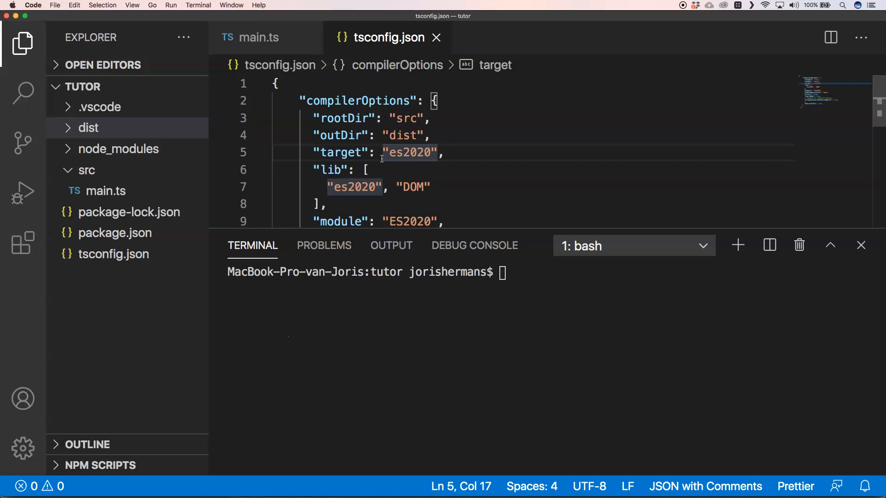
pyautogui.click(400, 169)
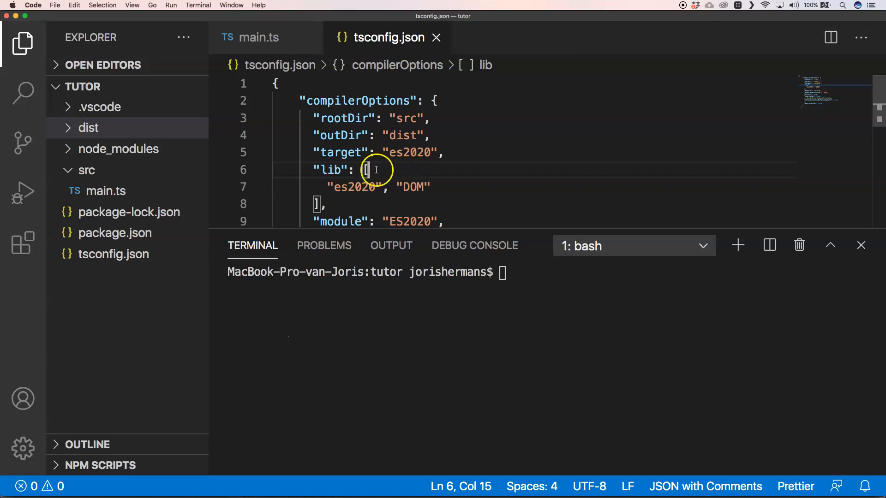
pyautogui.click(327, 185)
pyautogui.press('Down')
pyautogui.press('Down')
pyautogui.press('Down')
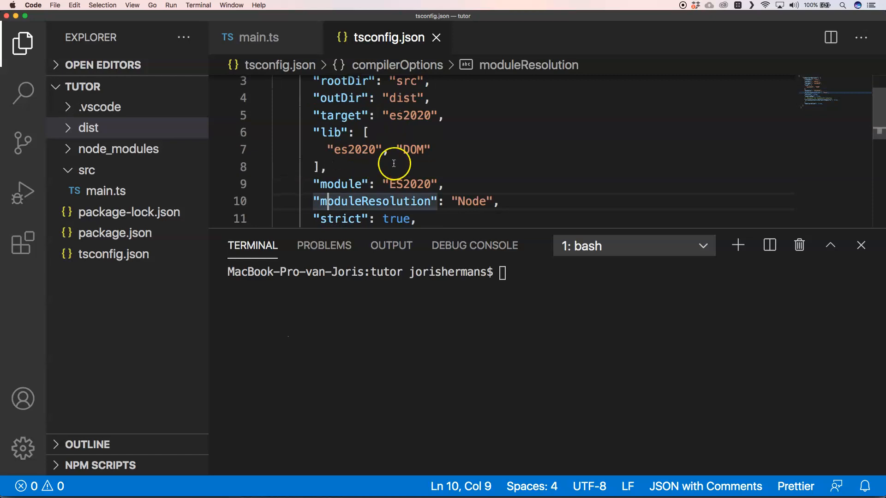
pyautogui.doubleClick(414, 150)
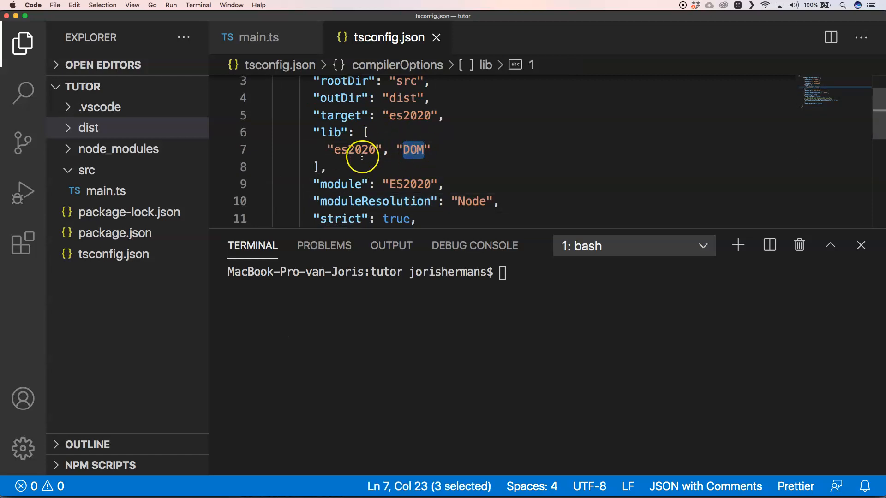
pyautogui.click(389, 169)
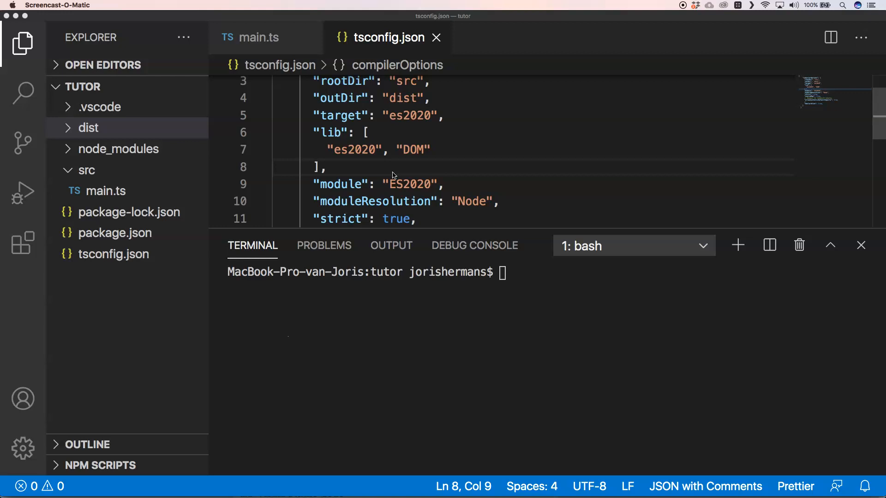
pyautogui.click(380, 174)
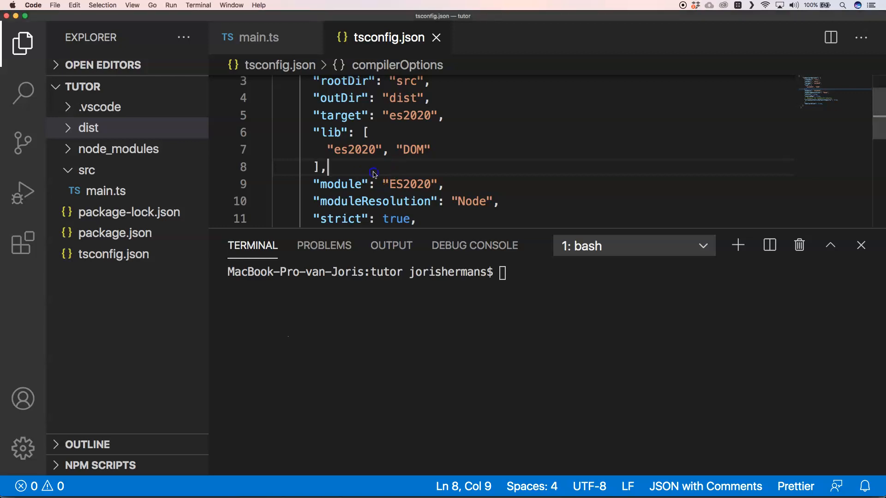
pyautogui.press('Down')
pyautogui.press('Down')
pyautogui.press('Down')
pyautogui.press('Down')
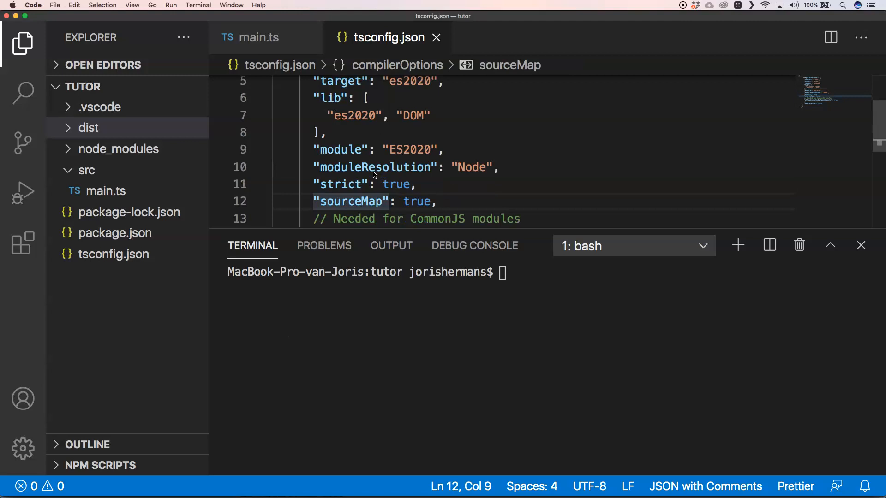
pyautogui.press('Down')
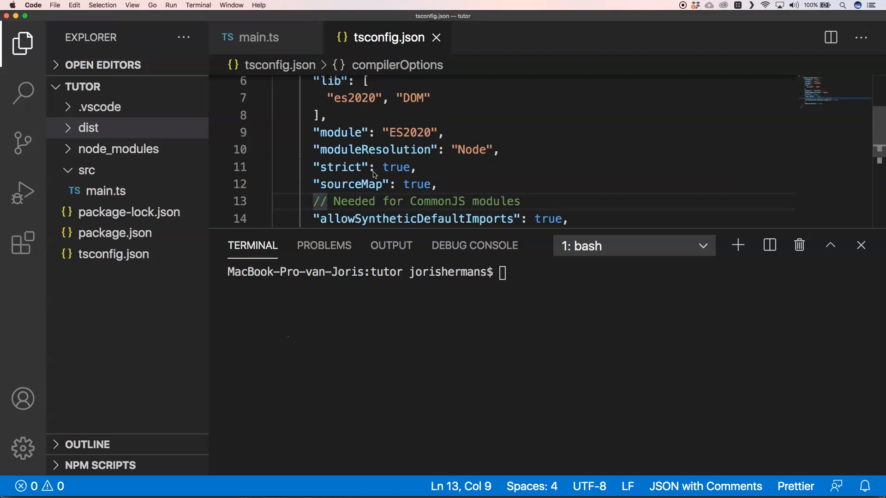
pyautogui.press('Down')
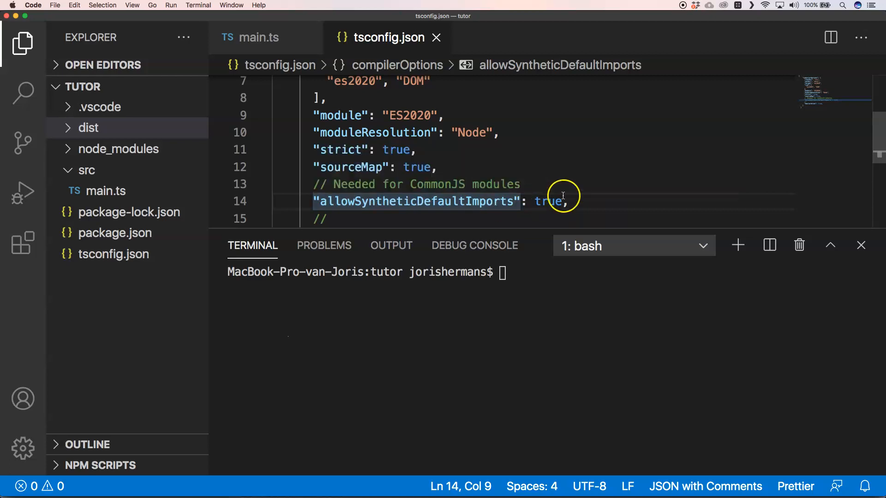
pyautogui.scroll(-2, 579, 206)
pyautogui.click(578, 207)
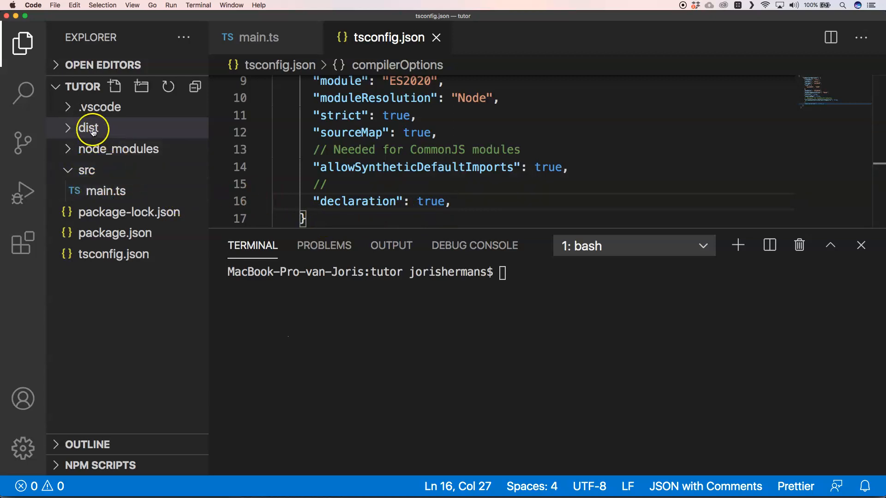
pyautogui.moveTo(127, 311)
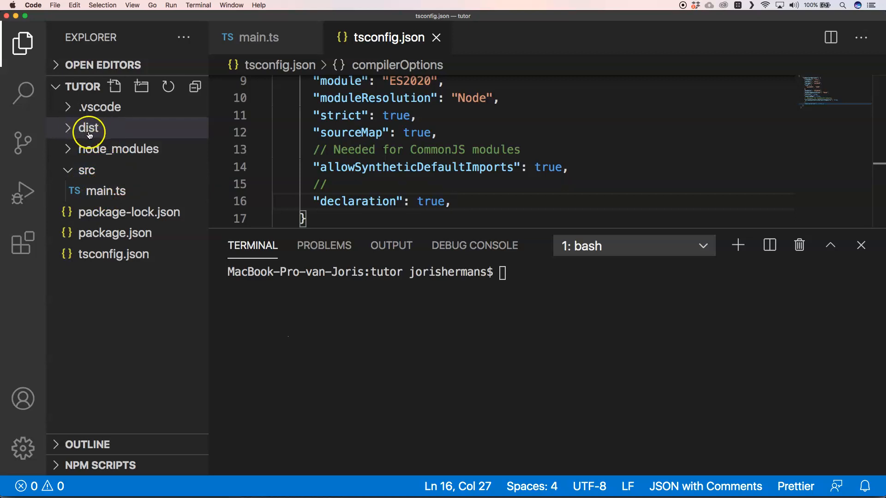
pyautogui.click(380, 197)
pyautogui.press('Down')
pyautogui.press('Down')
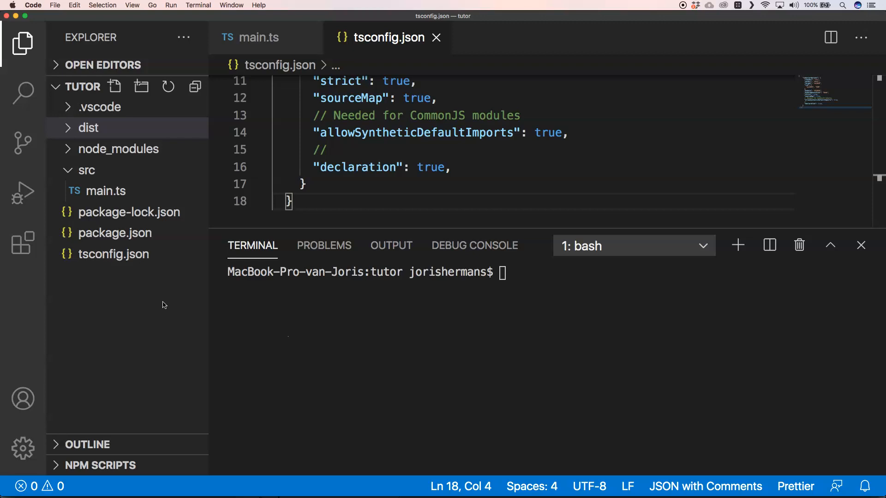
# Step: Add "type": "module" after the description line in package.json and save
pyautogui.click(115, 233)
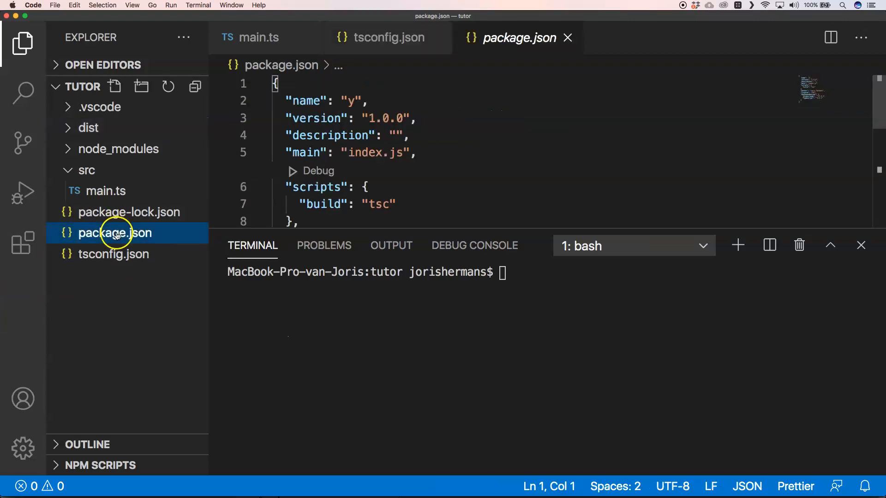
pyautogui.click(396, 174)
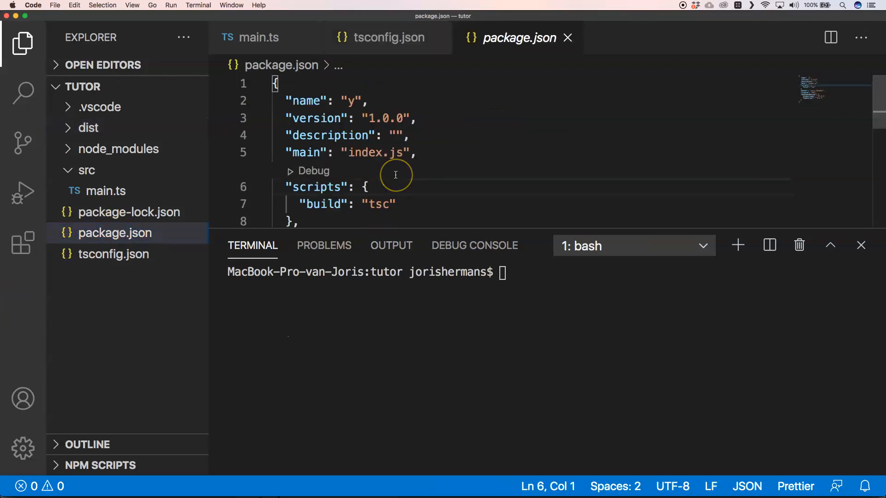
pyautogui.press('Down')
pyautogui.press('Down')
pyautogui.press('Down')
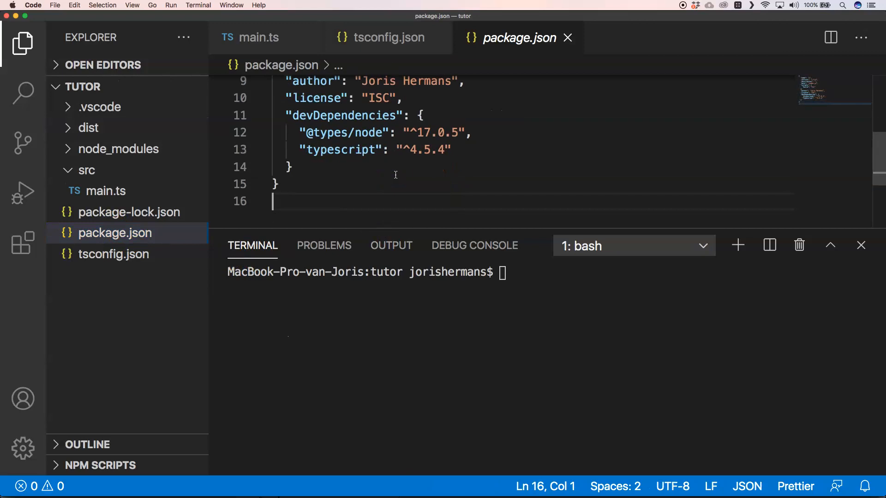
pyautogui.press('Up')
pyautogui.press('Up')
pyautogui.press('Up')
pyautogui.press('Up')
pyautogui.press('Up')
pyautogui.press('Up')
pyautogui.press('Up')
pyautogui.press('Up')
pyautogui.press('Up')
pyautogui.press('Up')
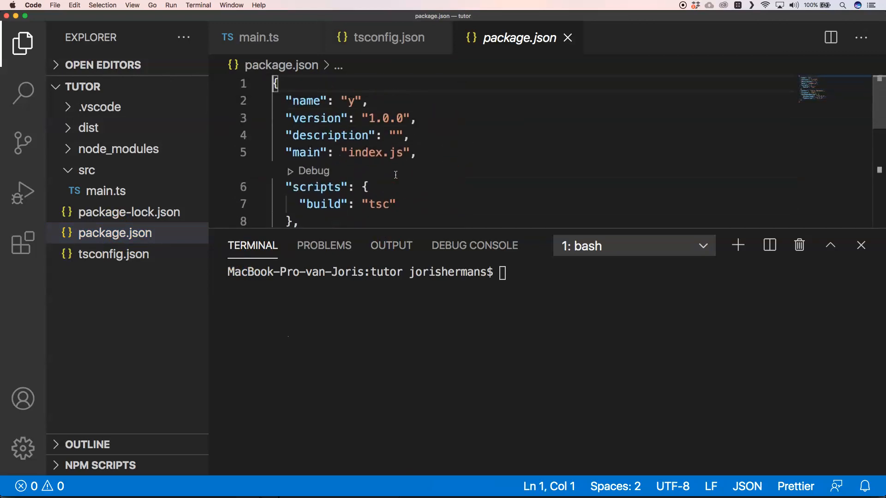
pyautogui.click(419, 134)
pyautogui.press('Return')
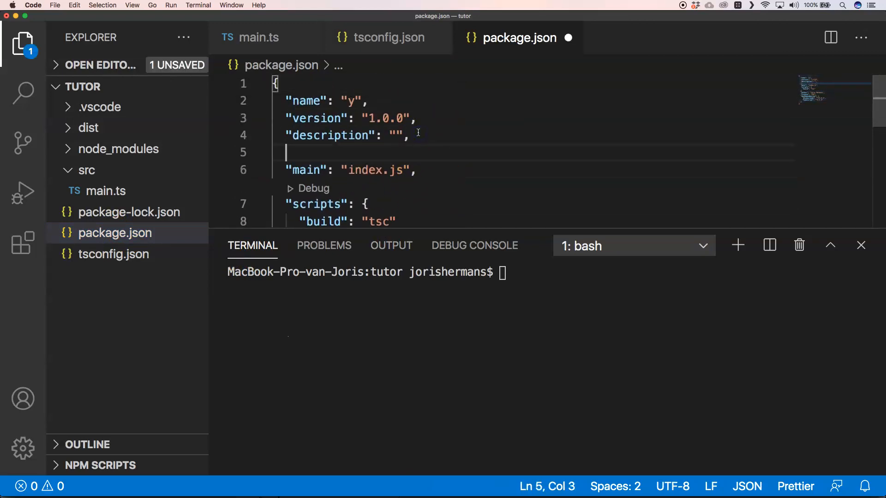
pyautogui.write('"type": "module"')
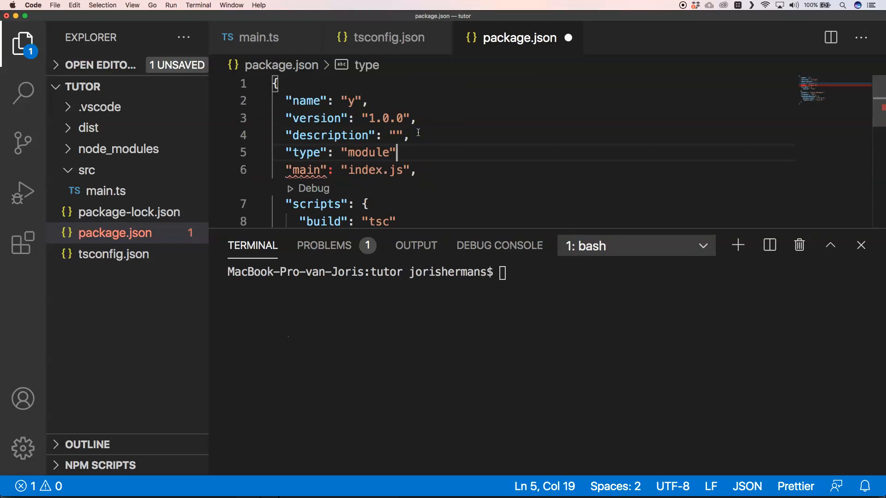
pyautogui.write(',')
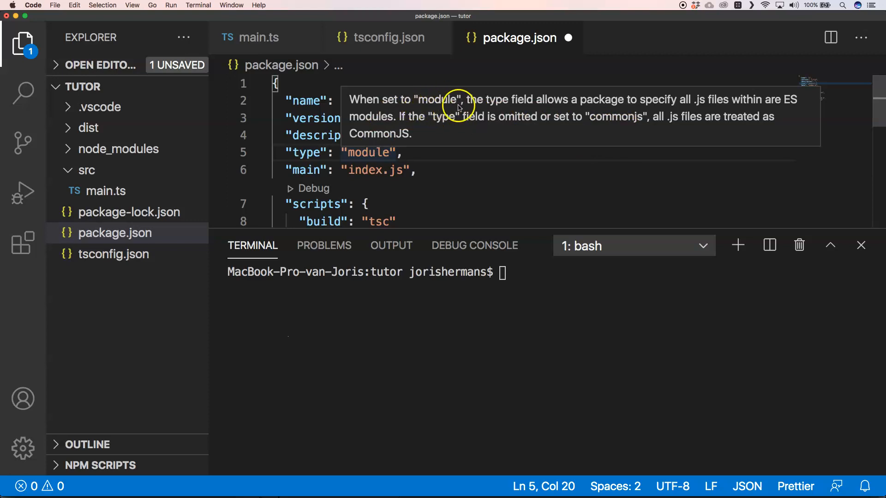
pyautogui.click(422, 170)
pyautogui.press('super+s')
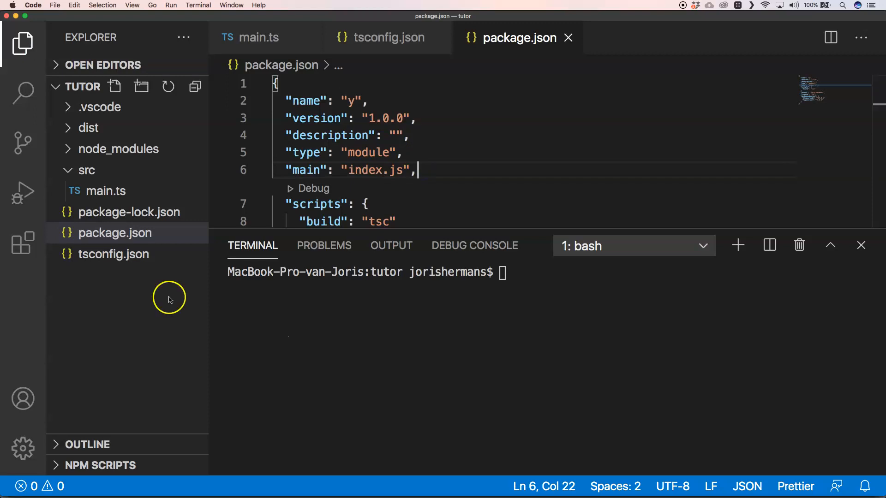
# Step: Create a root index.js and paste an import line for start into it
pyautogui.click(136, 285)
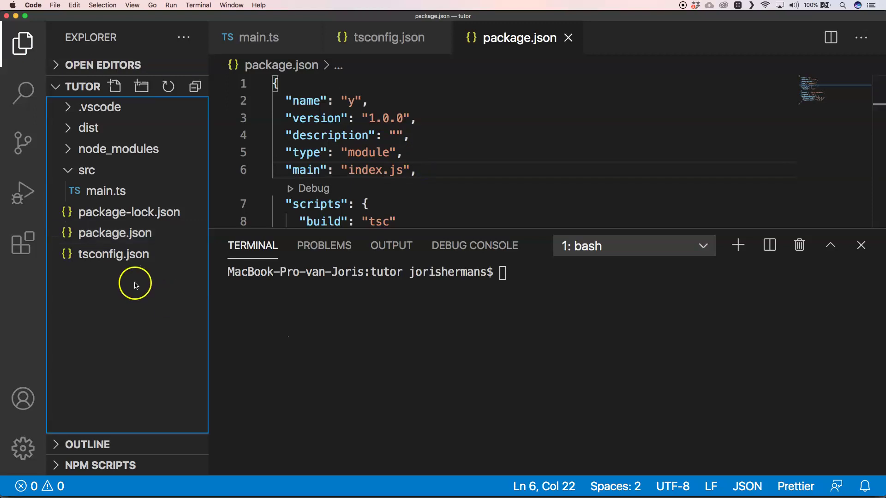
pyautogui.click(116, 87)
pyautogui.write('index.js')
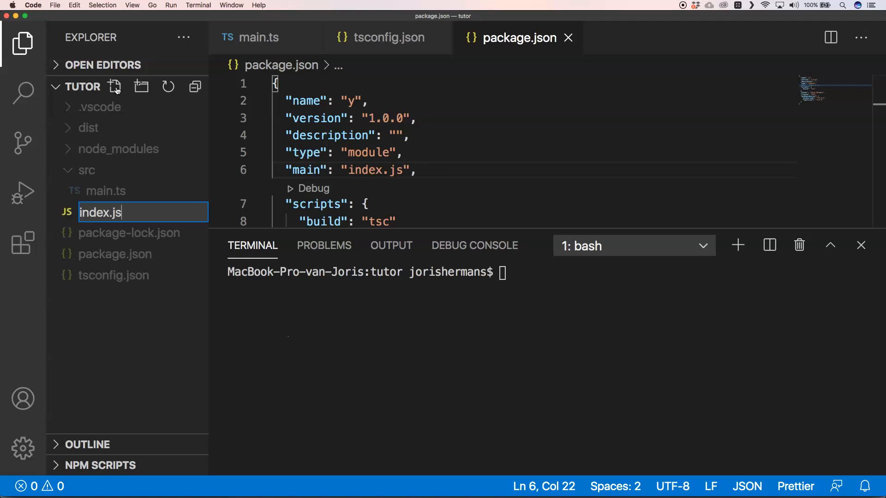
pyautogui.press('Return')
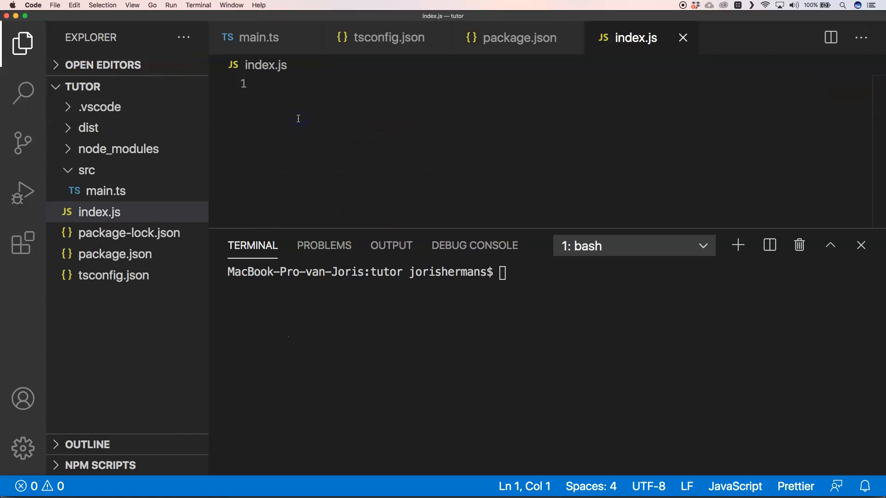
pyautogui.write("import {start} from 'my-package/dist/src/main.js';")
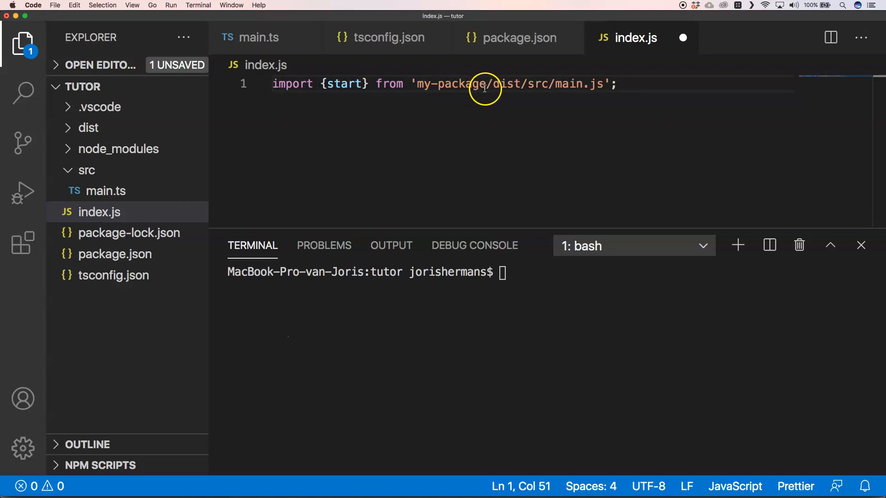
pyautogui.moveTo(487, 84); pyautogui.dragTo(417, 84)
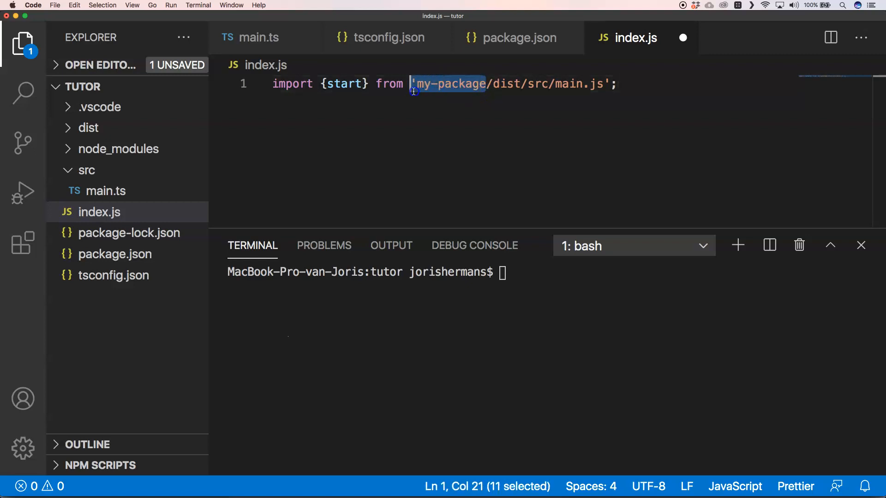
pyautogui.write('y')
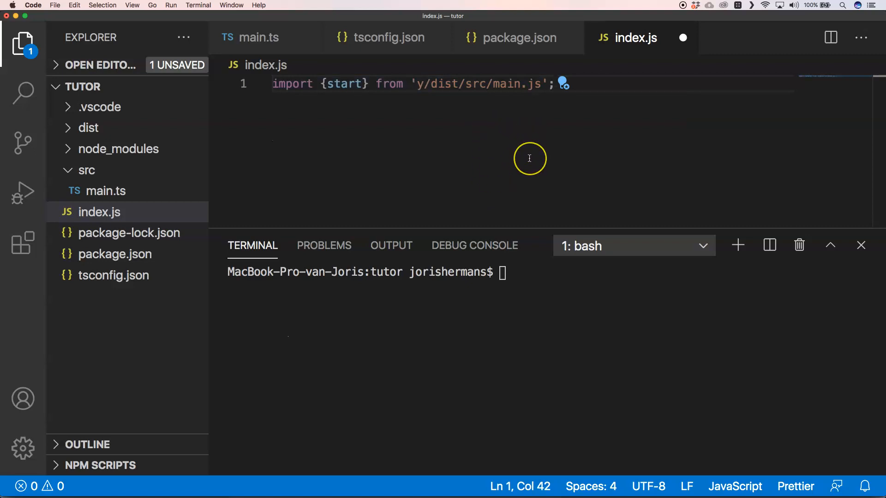
# Step: Add a start() call and trim the import path to the package name 'y'
pyautogui.press('Return')
pyautogui.press('Return')
pyautogui.write('art')
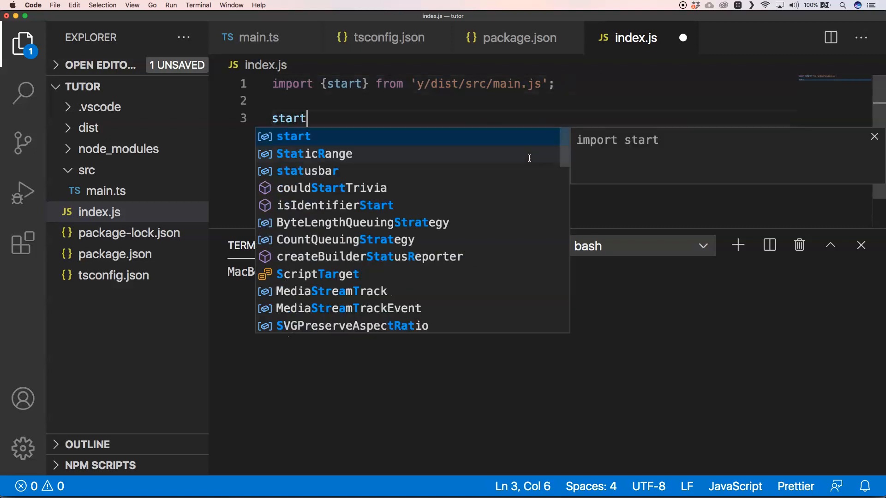
pyautogui.write('()')
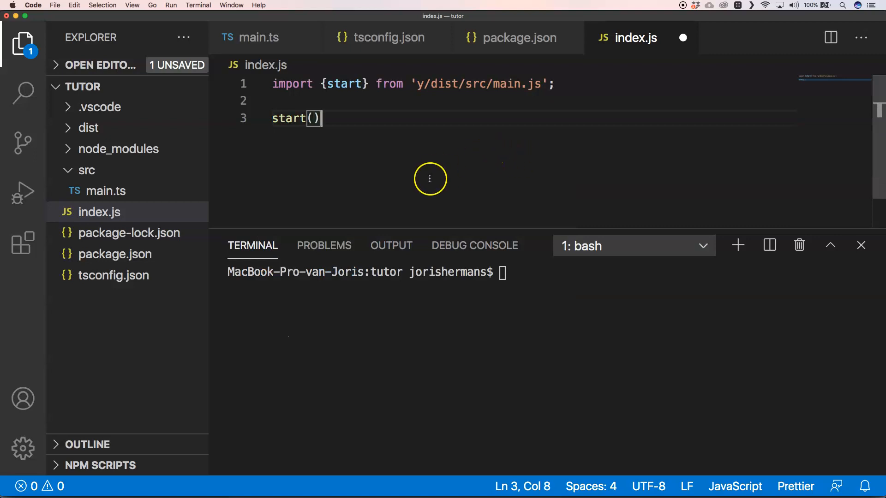
pyautogui.click(329, 124)
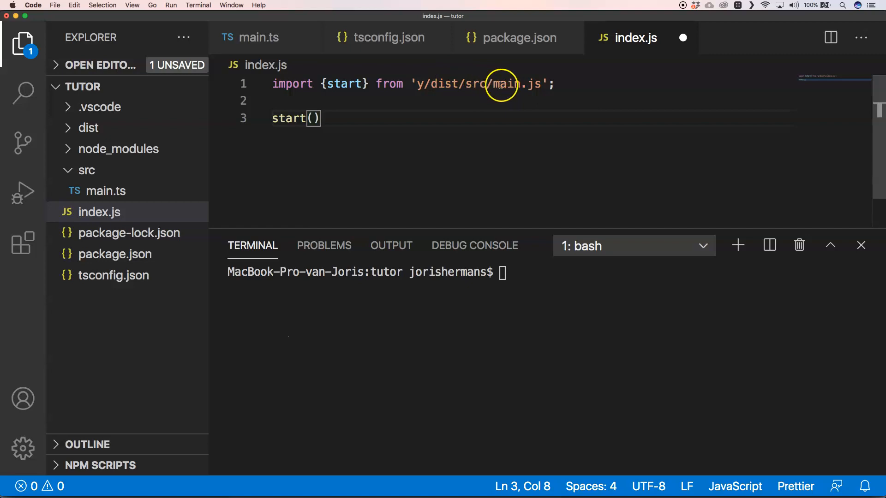
pyautogui.moveTo(540, 84); pyautogui.dragTo(429, 84)
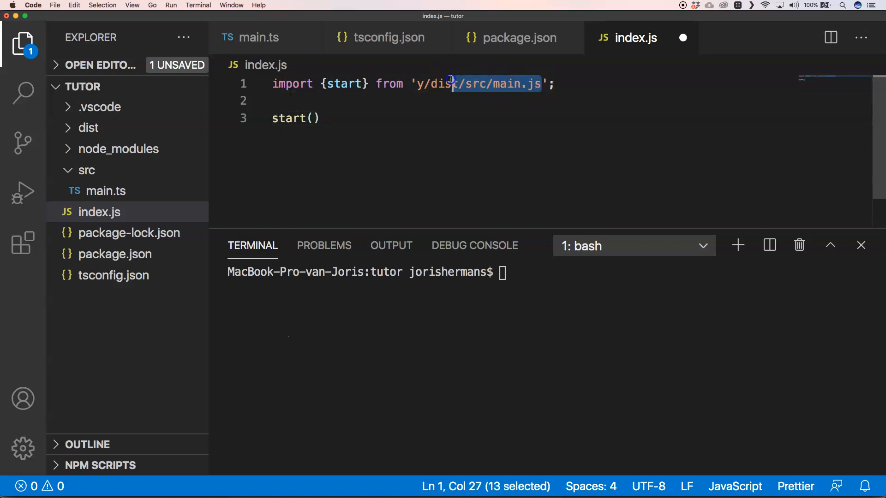
pyautogui.press('BackSpace')
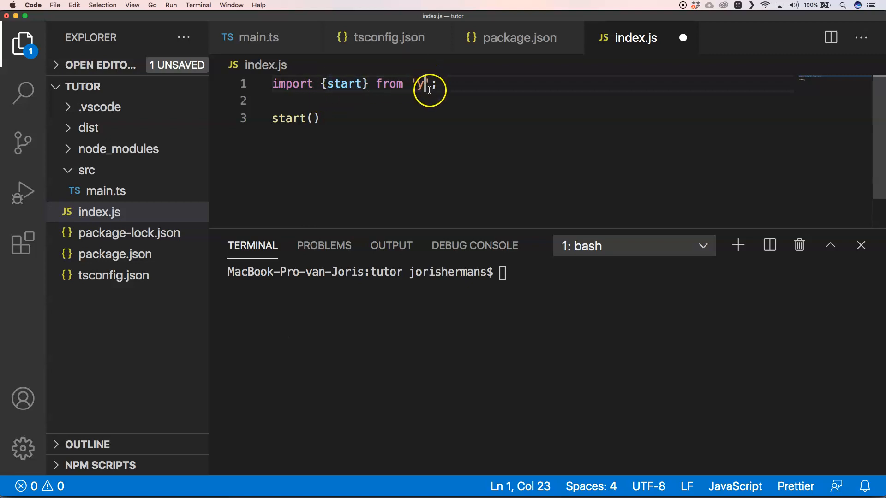
pyautogui.click(420, 122)
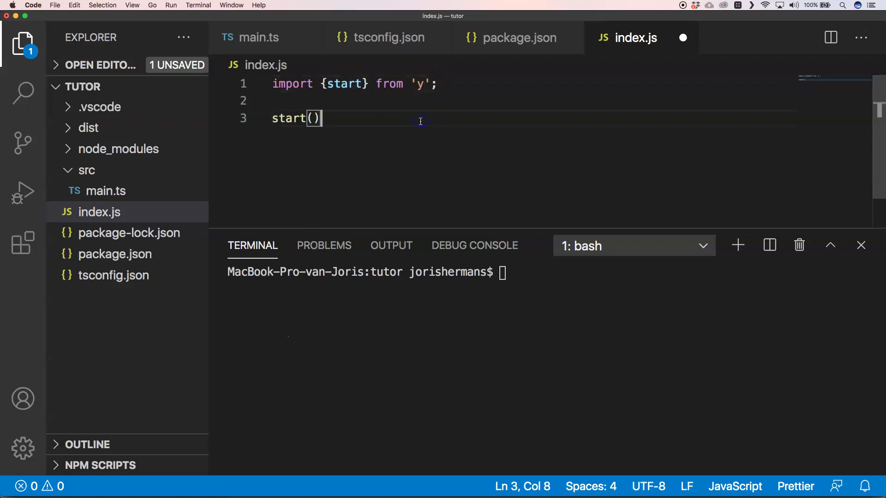
# Step: Replace the old main entry with main and exports "." pointing to ./dist/src/main.js
pyautogui.click(111, 255)
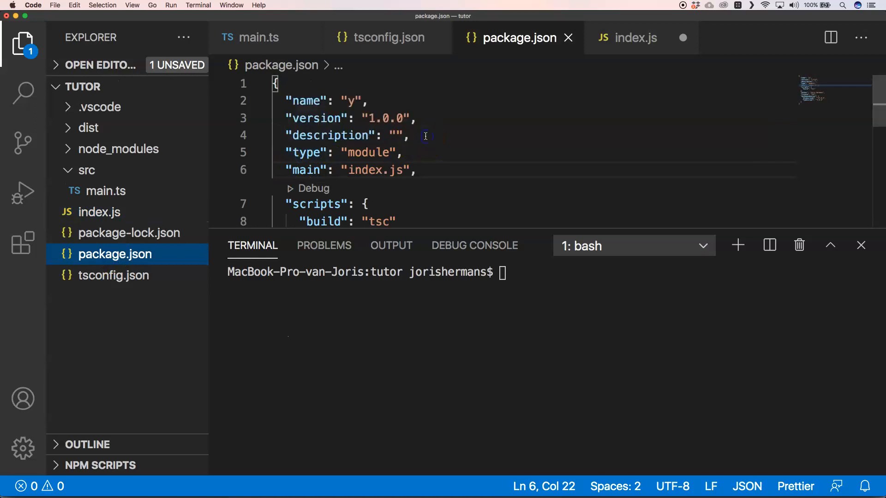
pyautogui.click(425, 135)
pyautogui.moveTo(415, 171); pyautogui.dragTo(285, 174)
pyautogui.press('BackSpace')
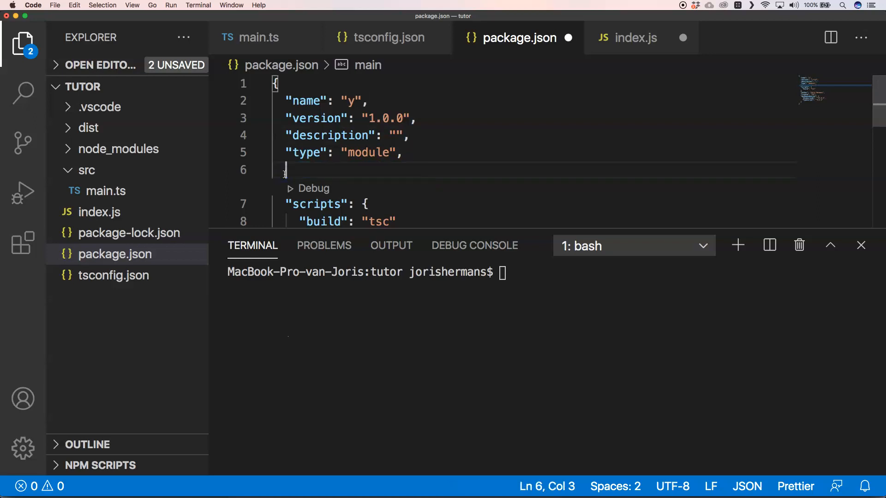
pyautogui.write('"main": "./dist/src/main.js",   "exports": {     ".": "./dist/src/main.js"   },')
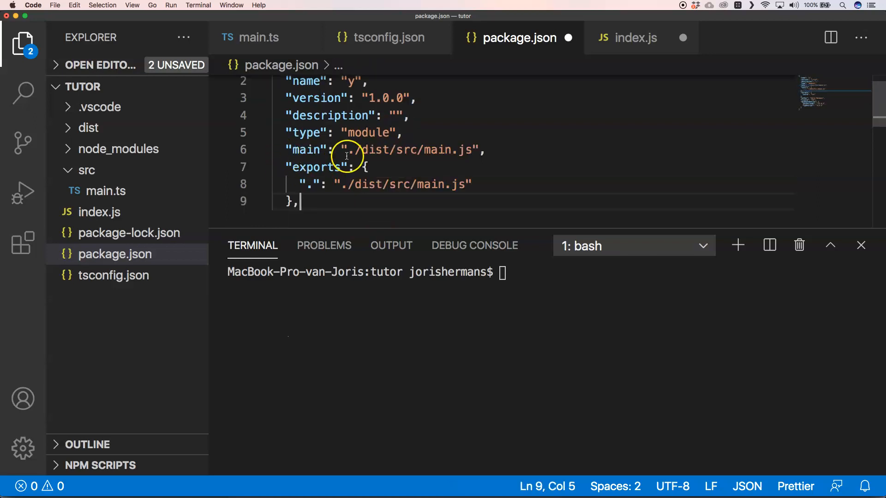
pyautogui.moveTo(423, 185)
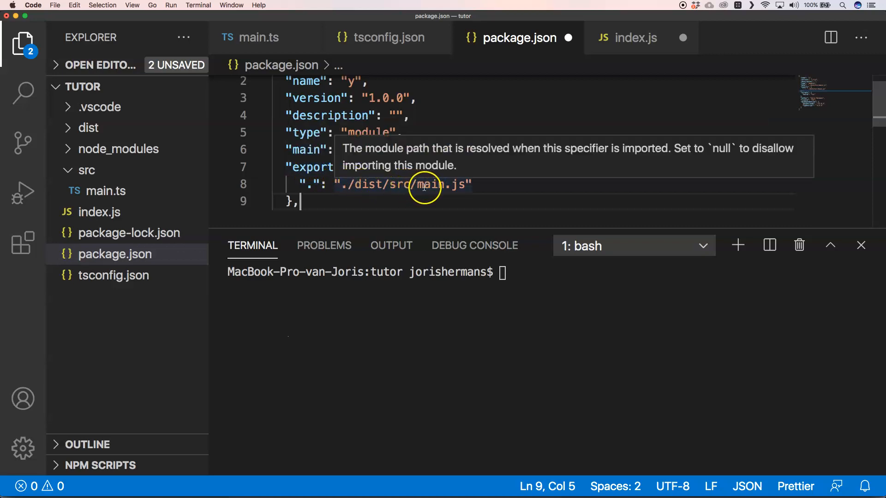
# Step: Look over the lines after the new exports block in package.json
pyautogui.click(468, 186)
pyautogui.press('Down')
pyautogui.press('Down')
pyautogui.press('Down')
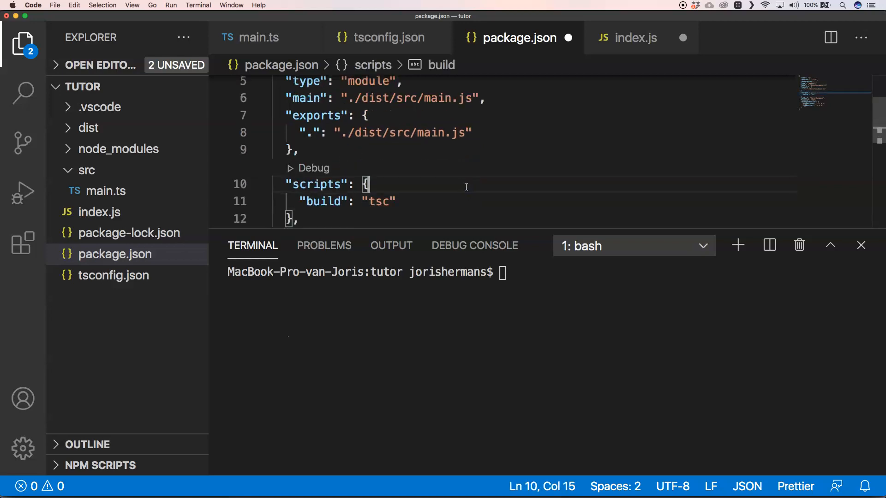
pyautogui.press('Up')
pyautogui.press('Up')
pyautogui.press('Up')
pyautogui.press('Down')
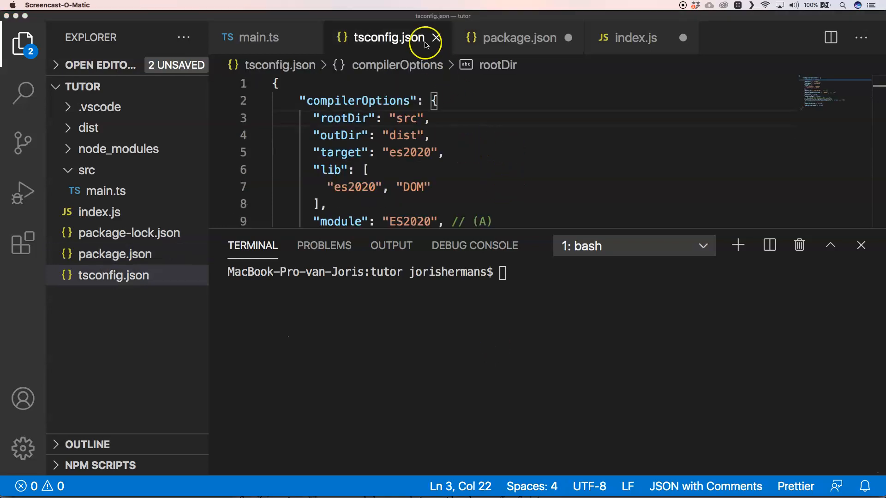
# Step: Review rootDir, outDir and remaining options in tsconfig.json, then focus the terminal
pyautogui.click(401, 40)
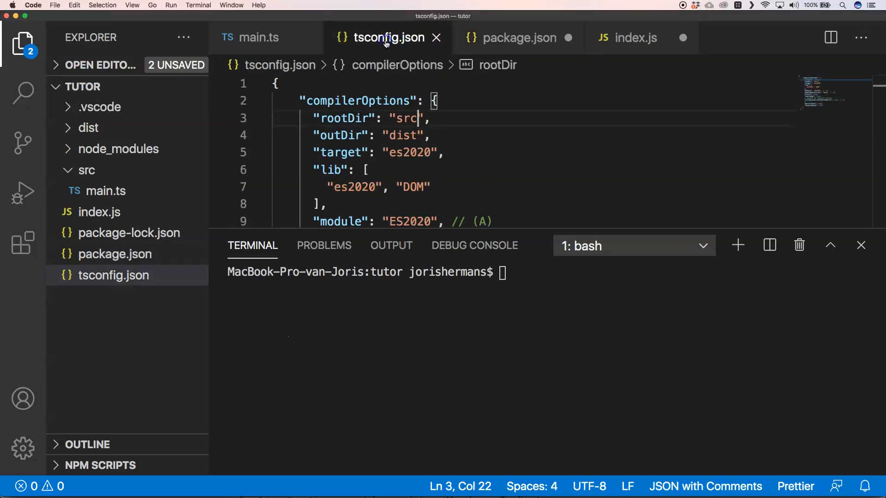
pyautogui.click(490, 40)
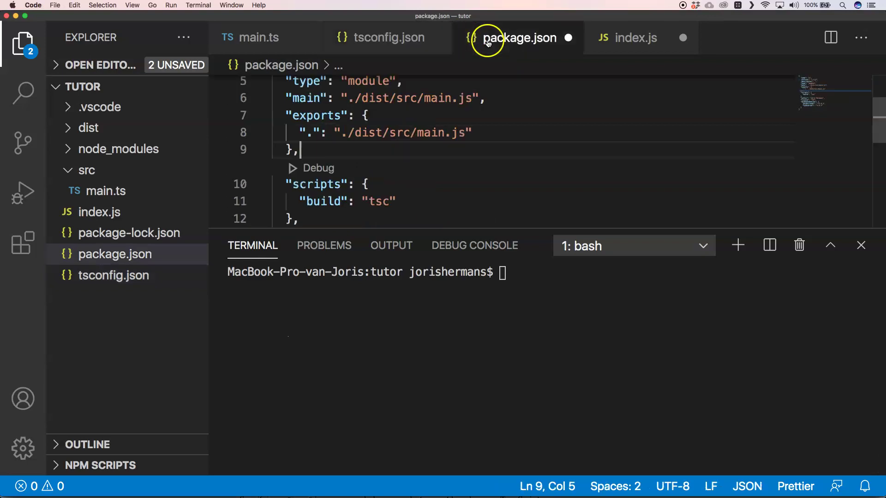
pyautogui.click(374, 38)
pyautogui.click(383, 135)
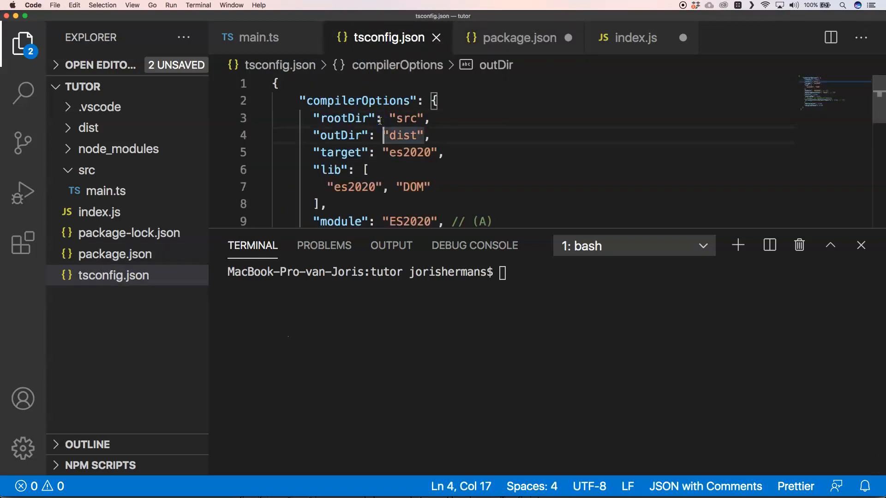
pyautogui.press('Down')
pyautogui.press('Down')
pyautogui.press('Down')
pyautogui.press('Down')
pyautogui.press('Down')
pyautogui.press('Down')
pyautogui.press('Down')
pyautogui.press('Down')
pyautogui.press('Down')
pyautogui.press('Down')
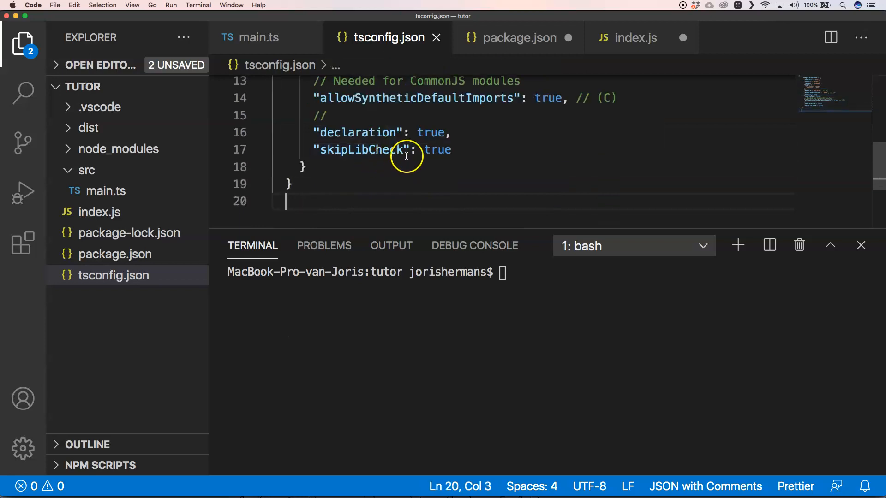
pyautogui.click(398, 181)
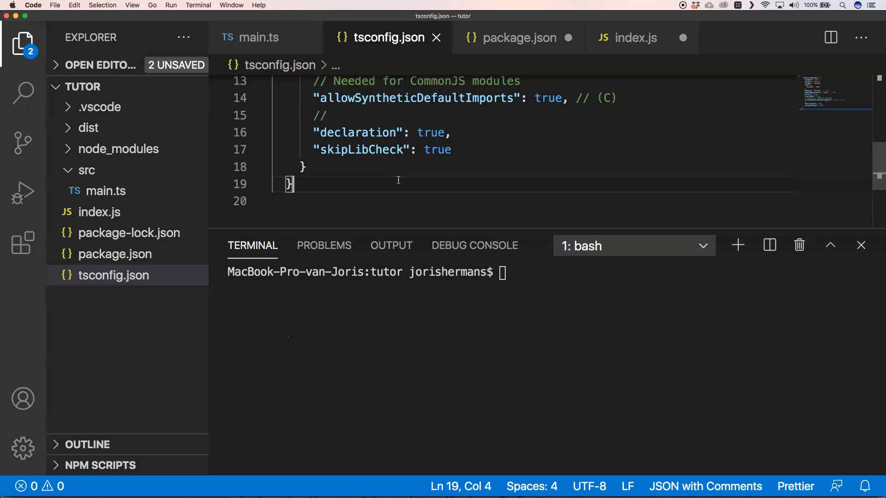
pyautogui.click(510, 281)
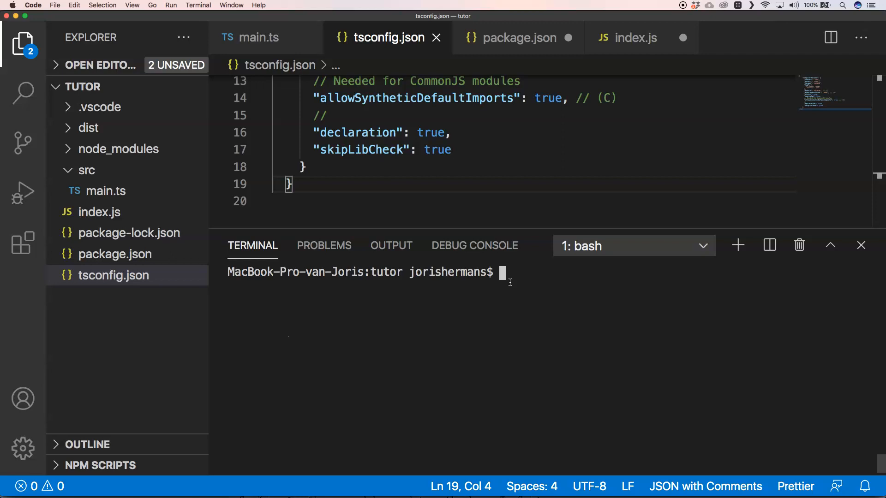
# Step: Run clear and npm run build in the terminal and expand dist to see the output
pyautogui.click(518, 38)
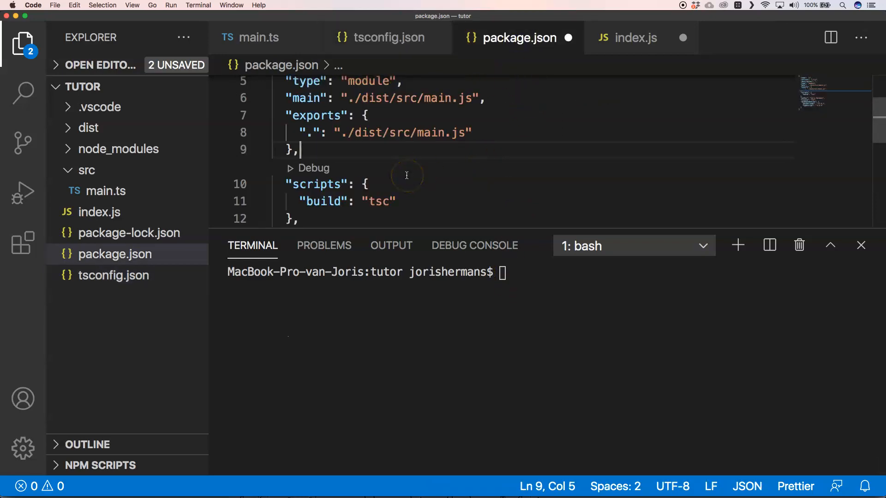
pyautogui.click(461, 309)
pyautogui.write('clear')
pyautogui.press('Return')
pyautogui.write('npm run build')
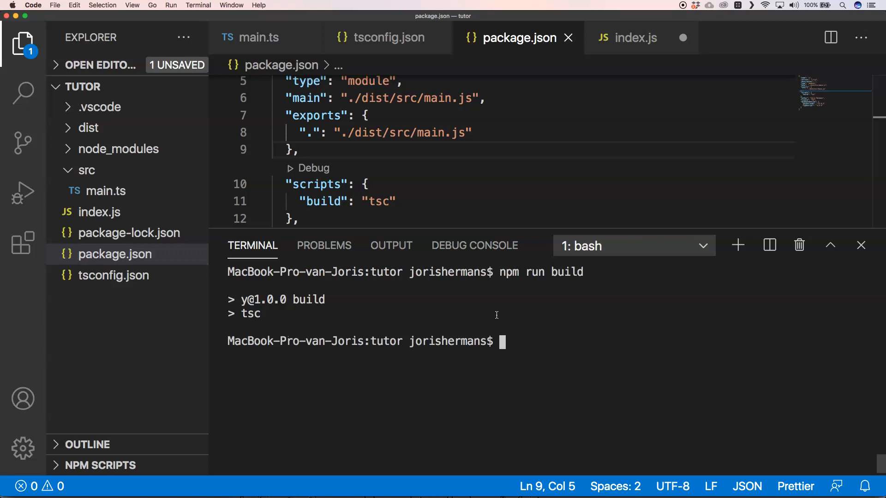
pyautogui.click(70, 128)
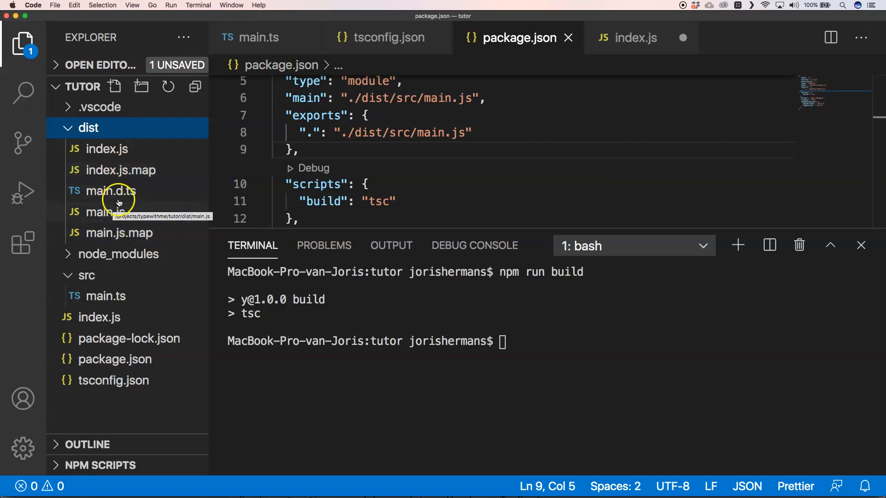
# Step: Delete the old index.js and index.js.map from the dist folder
pyautogui.click(107, 148)
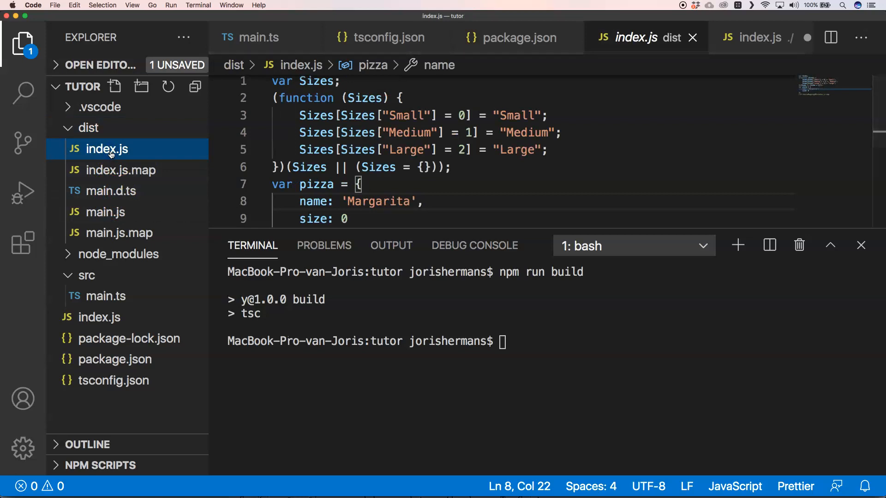
pyautogui.click(118, 171)
pyautogui.click(120, 153)
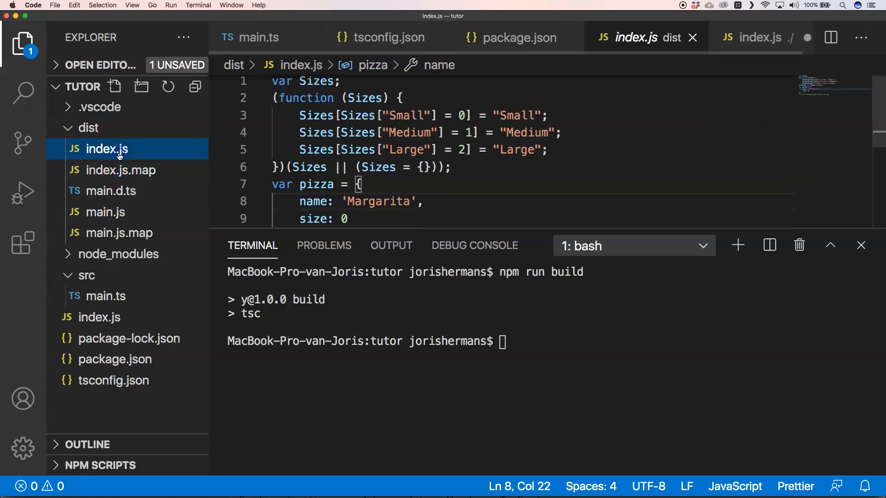
pyautogui.hotkey('shift', 'Down')
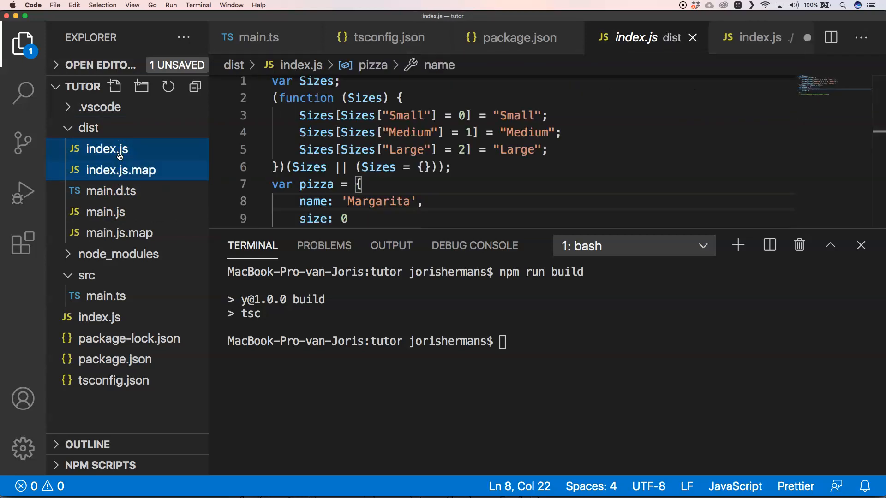
pyautogui.rightClick(119, 153)
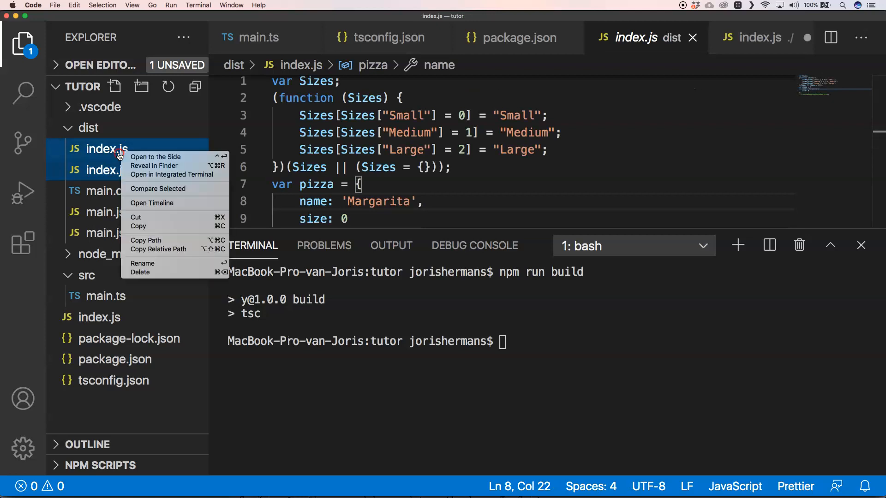
pyautogui.click(162, 271)
pyautogui.click(500, 100)
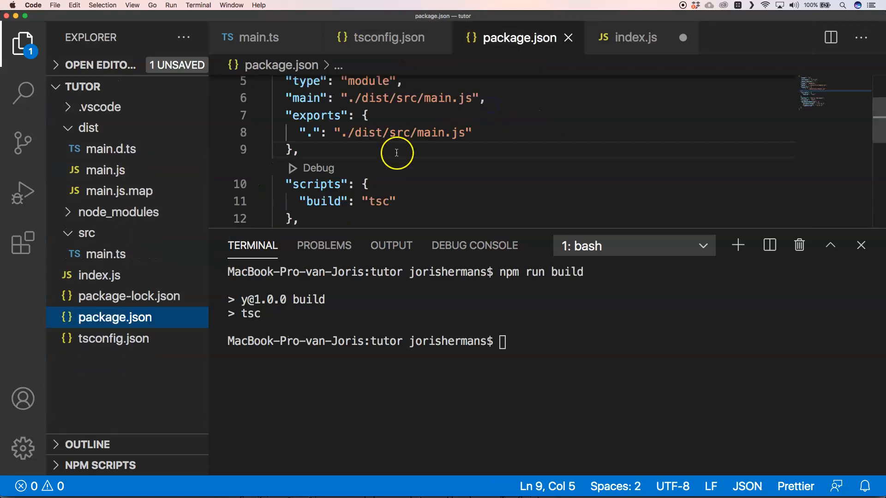
# Step: Inspect the generated main.d.ts, main.js and main.js.map, then collapse dist
pyautogui.click(102, 149)
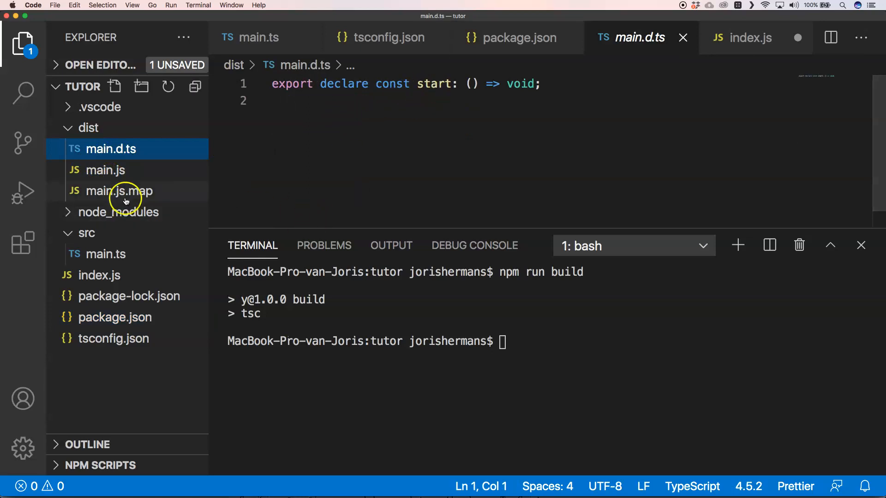
pyautogui.click(104, 170)
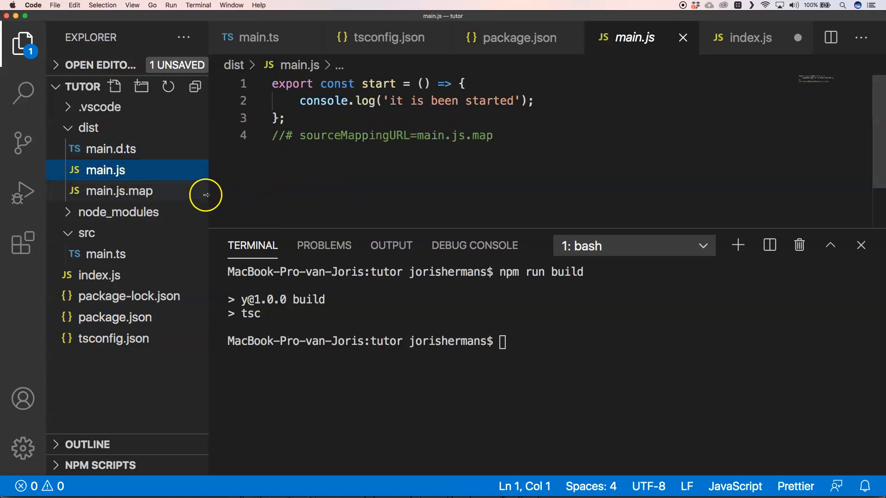
pyautogui.click(115, 193)
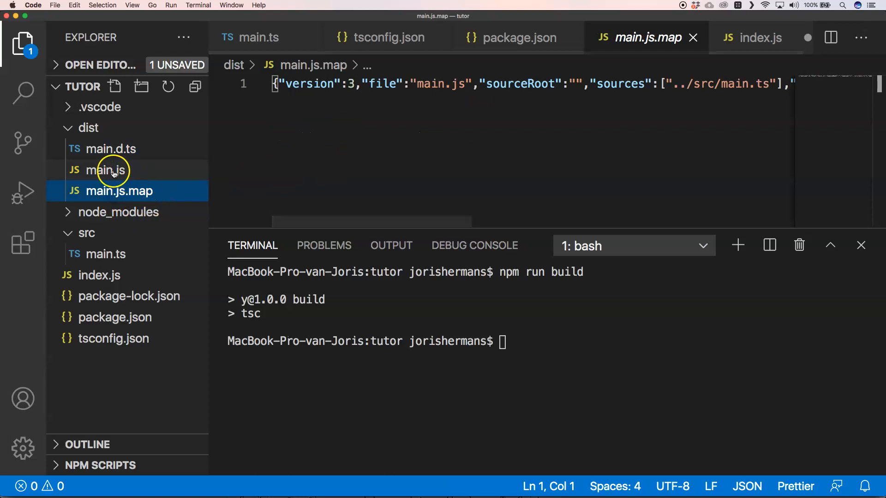
pyautogui.click(111, 148)
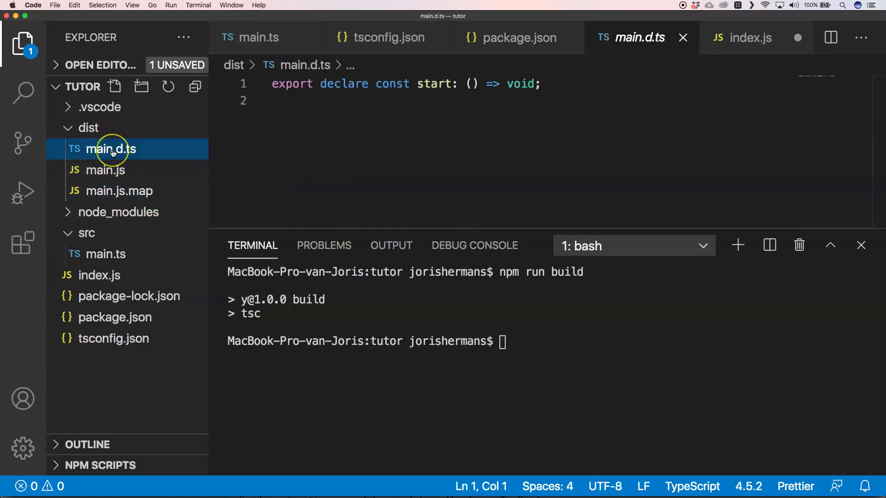
pyautogui.click(68, 128)
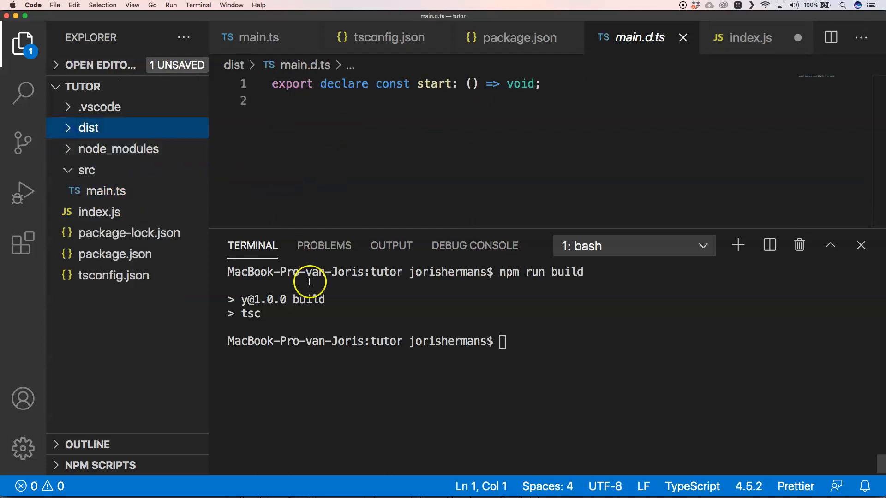
# Step: Remove src/ from the main path so it reads ./dist/main.js
pyautogui.click(115, 254)
pyautogui.click(320, 133)
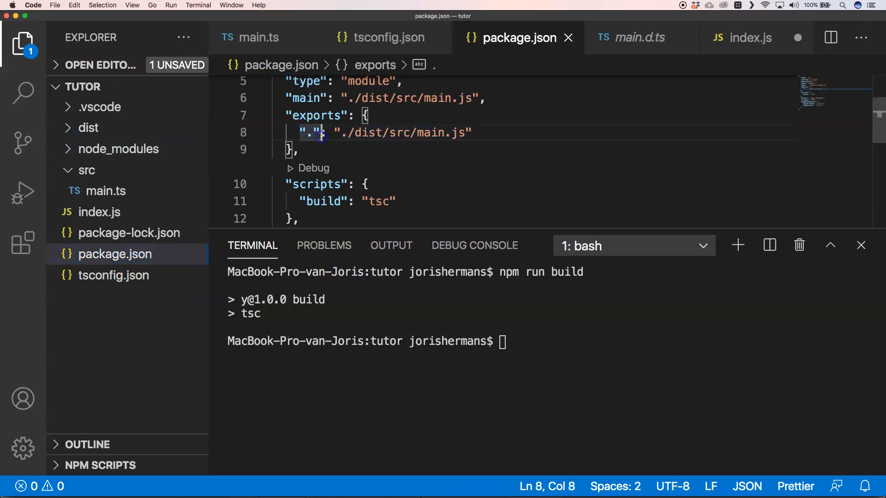
pyautogui.press('Up')
pyautogui.press('Up')
pyautogui.press('Up')
pyautogui.press('Up')
pyautogui.press('Up')
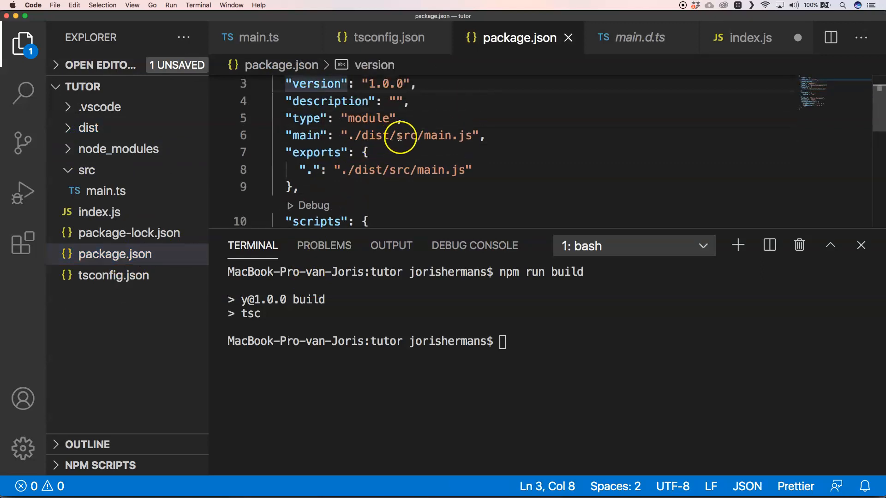
pyautogui.doubleClick(402, 135)
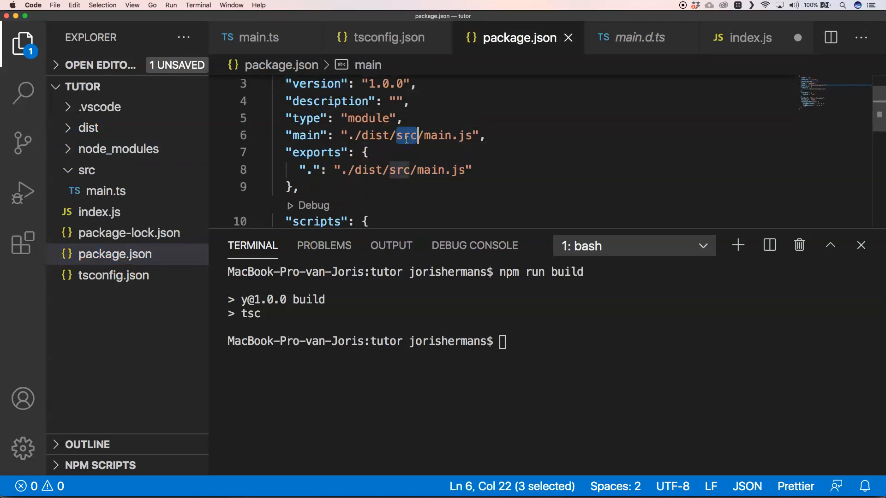
pyautogui.click(76, 128)
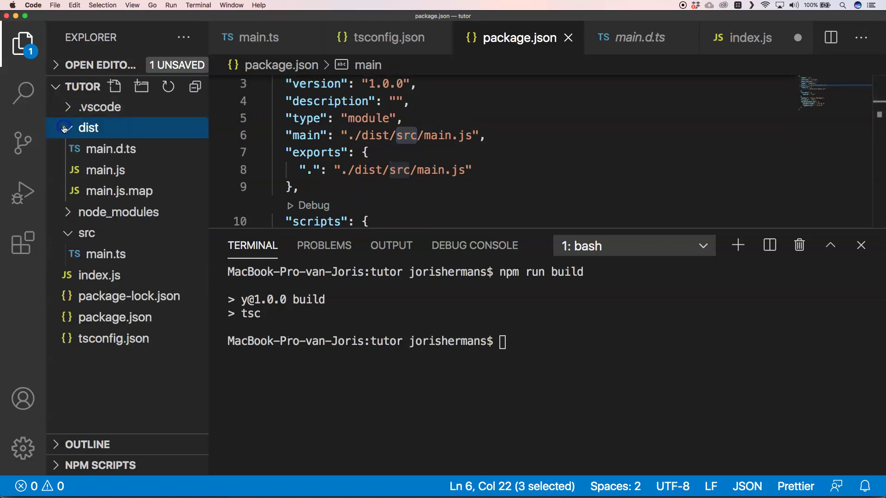
pyautogui.click(411, 135)
pyautogui.press('BackSpace')
pyautogui.press('BackSpace')
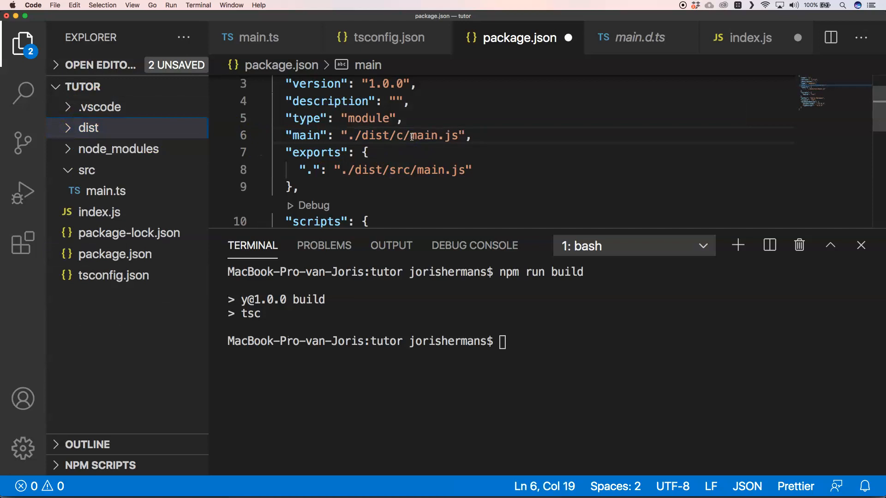
pyautogui.press('Right')
# Step: Remove src/ from the "." export path so it reads ./dist/main.js
pyautogui.press('BackSpace')
pyautogui.press('BackSpace')
pyautogui.click(412, 171)
pyautogui.press('BackSpace')
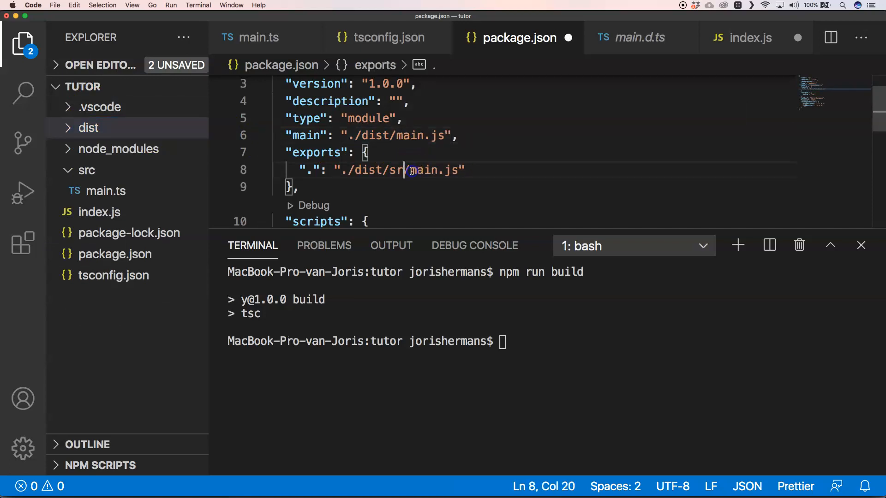
pyautogui.press('BackSpace')
pyautogui.press('BackSpace')
pyautogui.press('BackSpace')
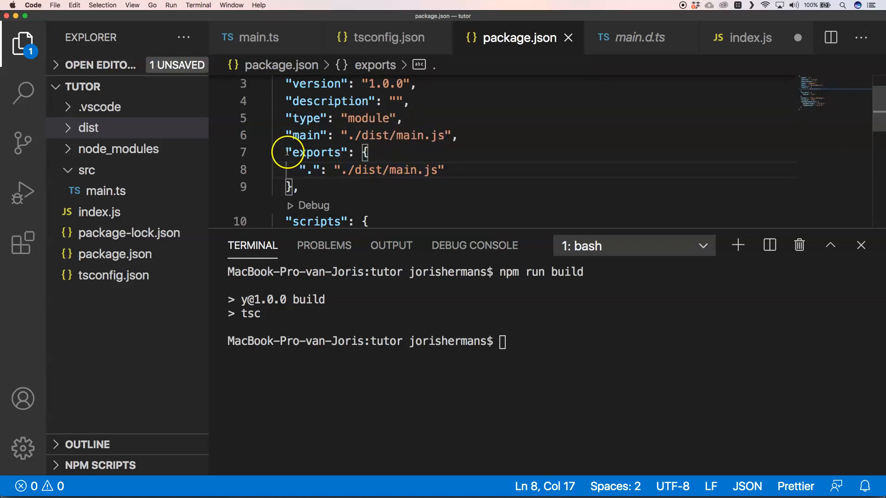
# Step: Replace the exports block with a wildcard "./*" export targeting ./dist/*
pyautogui.moveTo(285, 153); pyautogui.dragTo(303, 190)
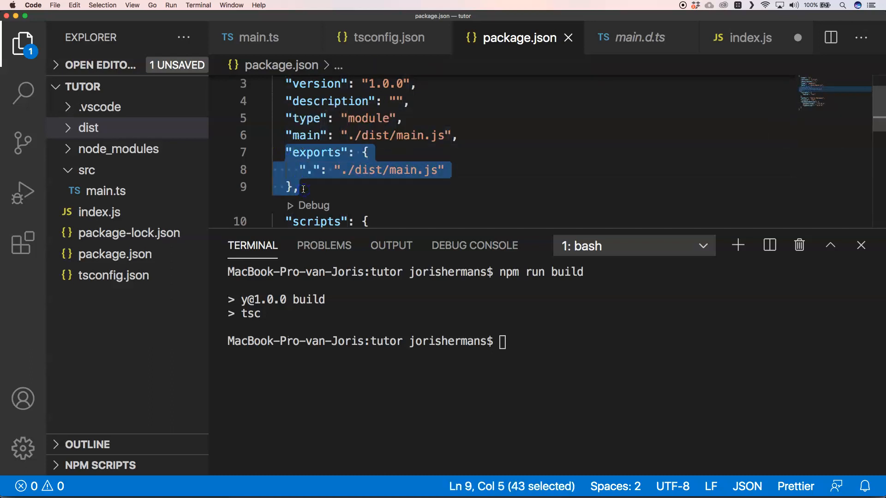
pyautogui.press('BackSpace')
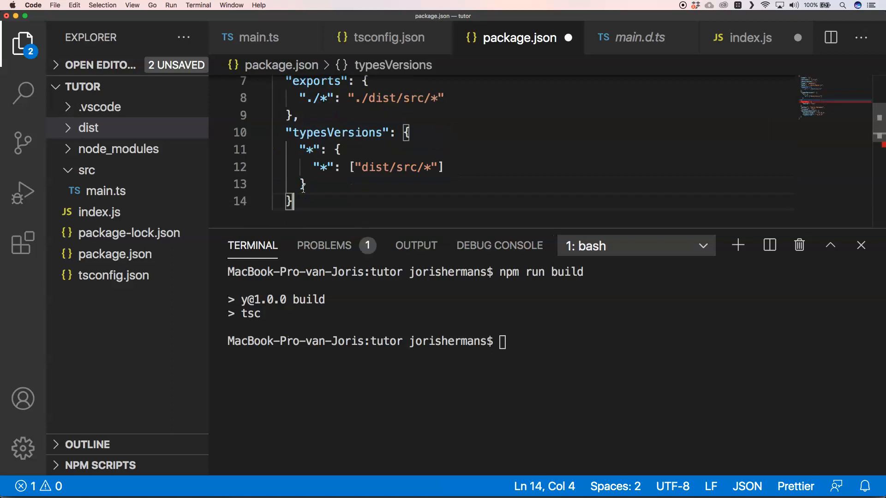
pyautogui.doubleClick(409, 98)
pyautogui.press('BackSpace')
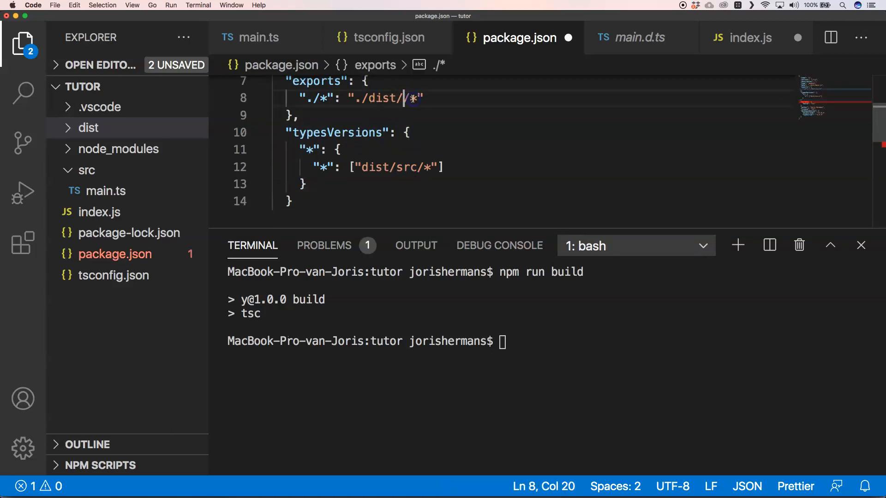
pyautogui.press('BackSpace')
# Step: Point typesVersions * to dist/* and save package.json
pyautogui.doubleClick(408, 167)
pyautogui.press('BackSpace')
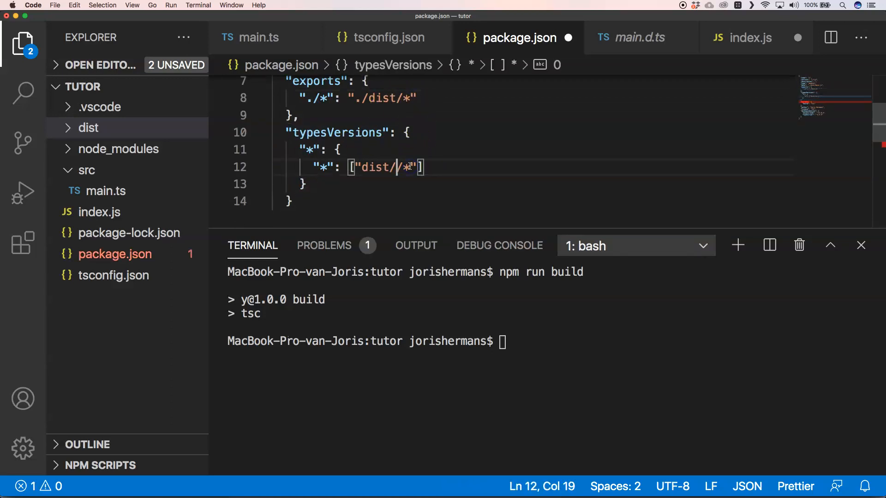
pyautogui.press('BackSpace')
pyautogui.press('super+s')
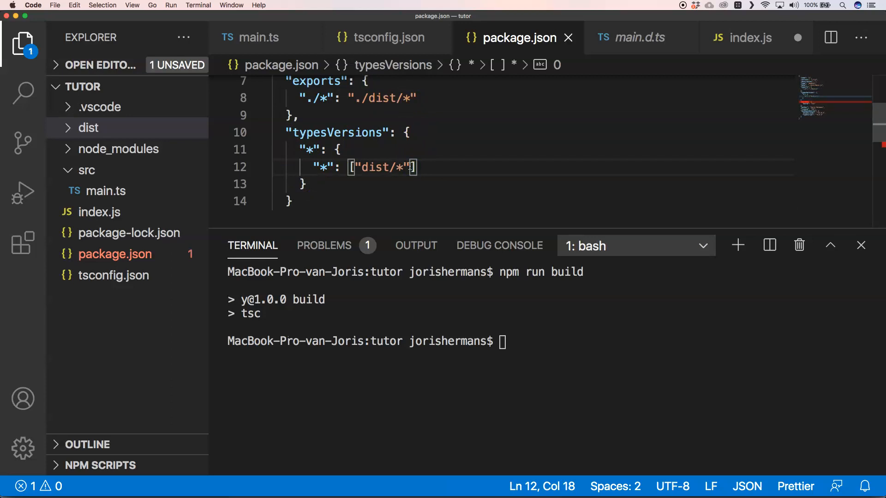
pyautogui.click(378, 200)
pyautogui.click(294, 166)
pyautogui.press('Up')
pyautogui.press('Up')
pyautogui.press('Up')
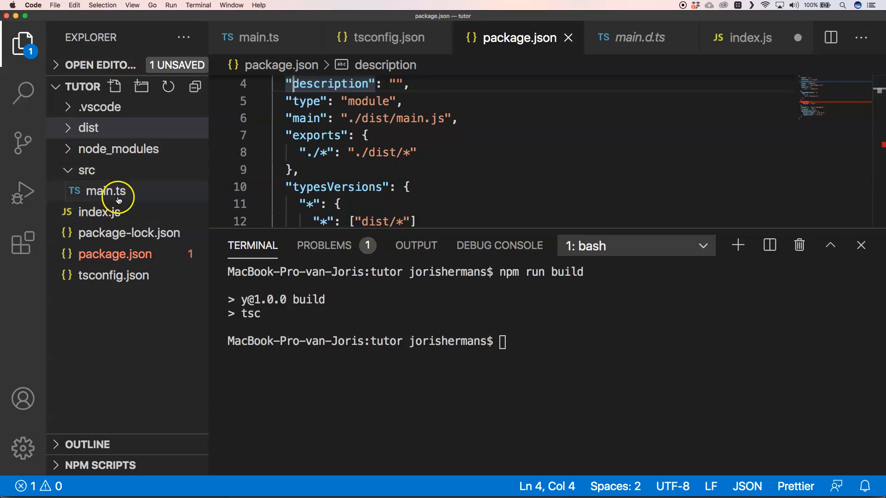
pyautogui.click(66, 128)
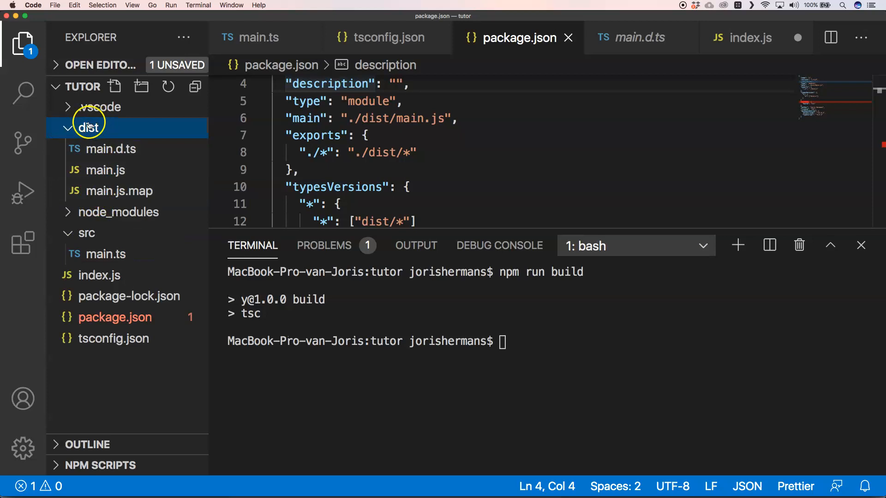
pyautogui.click(71, 131)
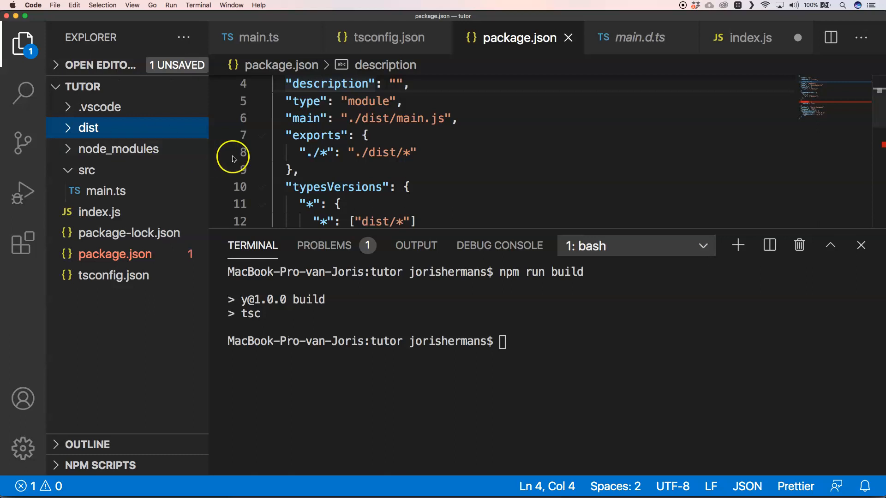
# Step: Look over the typesVersions block and main entry in package.json for the JSON error
pyautogui.click(297, 186)
pyautogui.press('Down')
pyautogui.press('Down')
pyautogui.press('Down')
pyautogui.press('Down')
pyautogui.press('Up')
pyautogui.press('Up')
pyautogui.press('Up')
pyautogui.press('Up')
pyautogui.press('Up')
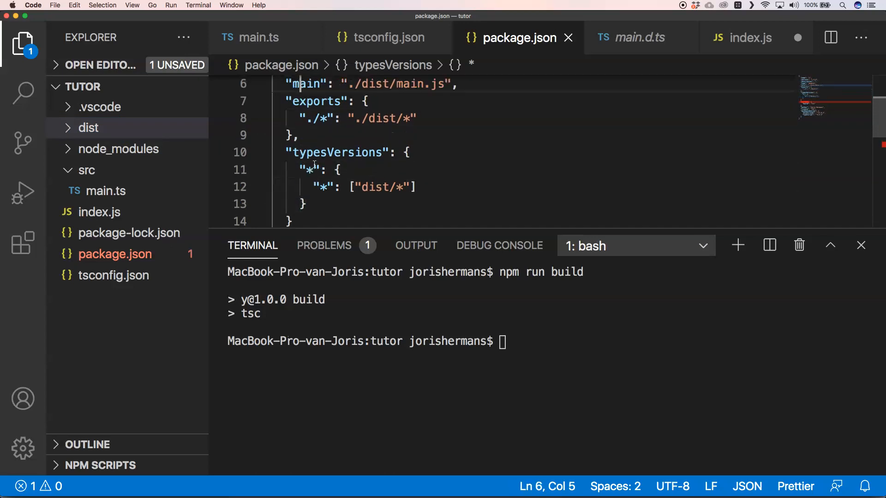
pyautogui.press('Up')
pyautogui.press('Up')
pyautogui.press('Up')
pyautogui.press('Up')
pyautogui.press('Up')
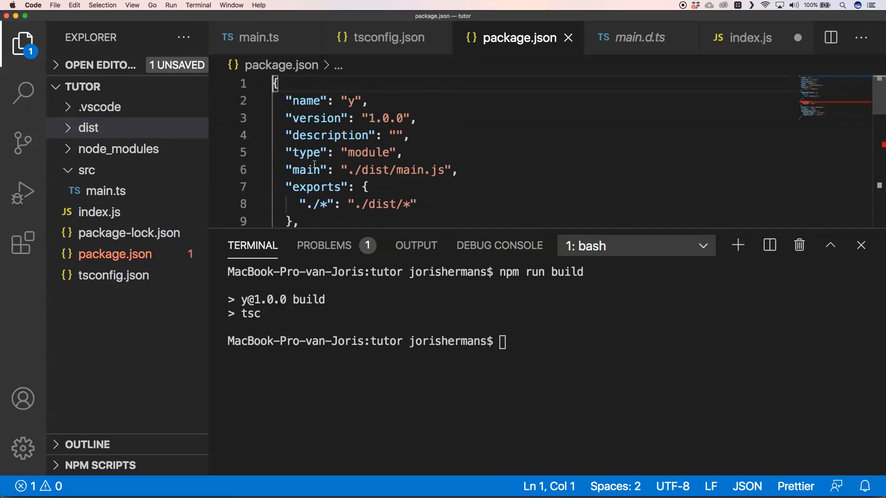
pyautogui.press('Down')
pyautogui.press('Down')
pyautogui.press('Down')
pyautogui.press('Down')
pyautogui.press('Down')
pyautogui.press('Down')
pyautogui.press('Down')
pyautogui.press('Down')
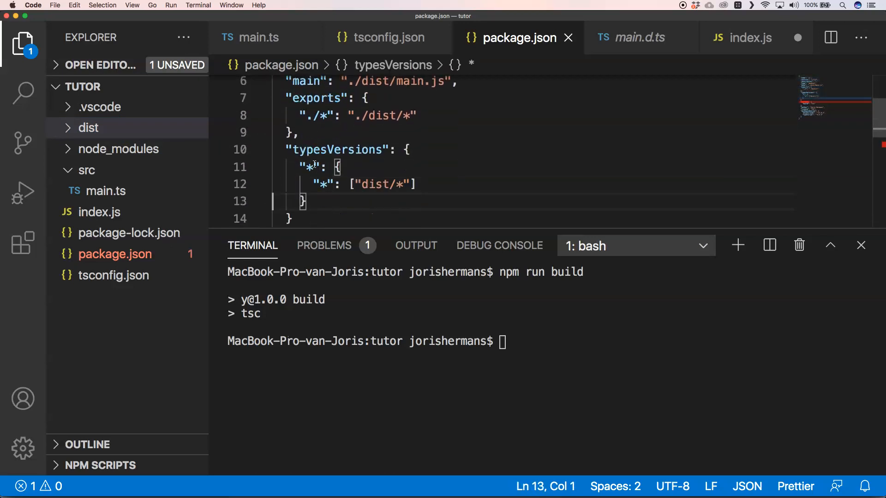
pyautogui.press('Down')
pyautogui.press('Down')
pyautogui.press('Down')
pyautogui.press('Down')
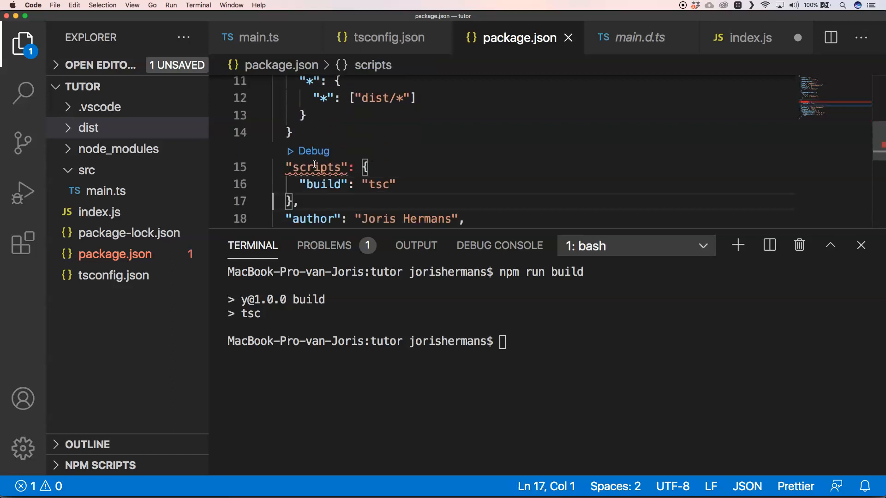
# Step: Add the missing comma after the typesVersions closing brace and save package.json
pyautogui.click(301, 134)
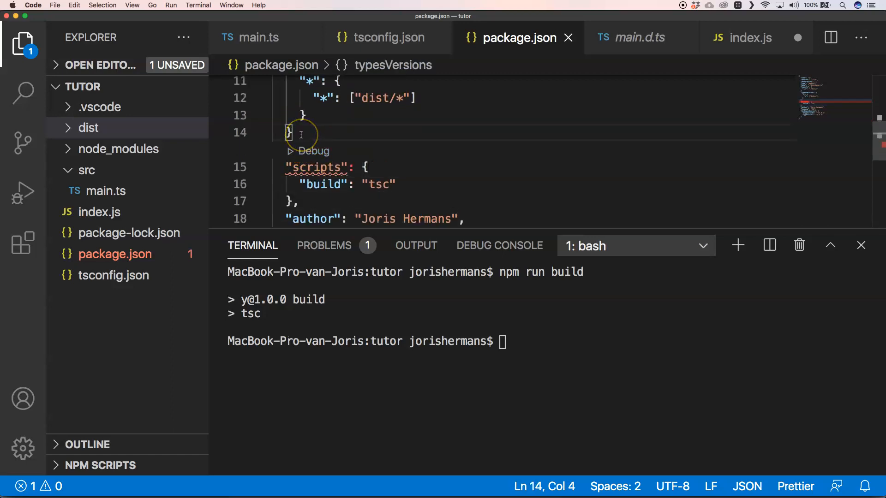
pyautogui.write(',')
pyautogui.press('super+s')
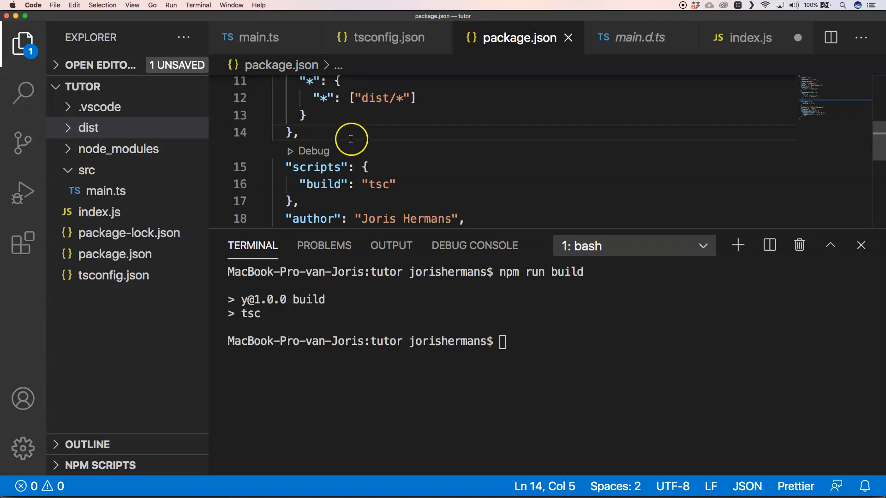
pyautogui.press('Up')
pyautogui.press('Up')
pyautogui.press('Up')
pyautogui.press('Up')
pyautogui.press('Up')
pyautogui.press('Up')
pyautogui.press('Up')
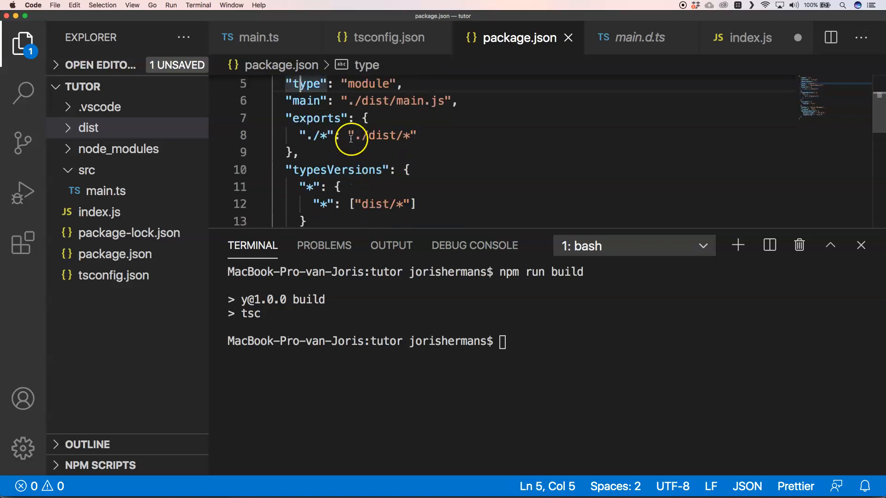
pyautogui.press('Down')
pyautogui.press('Down')
pyautogui.press('Down')
pyautogui.press('Down')
pyautogui.press('Down')
pyautogui.press('Down')
pyautogui.press('Down')
pyautogui.press('Down')
pyautogui.press('Down')
pyautogui.press('Down')
pyautogui.press('Down')
pyautogui.press('Down')
pyautogui.press('Down')
pyautogui.press('Up')
pyautogui.press('Up')
pyautogui.press('Up')
pyautogui.press('Up')
pyautogui.press('Up')
pyautogui.press('Up')
pyautogui.press('Up')
pyautogui.press('Up')
pyautogui.press('Up')
pyautogui.press('Up')
pyautogui.press('Up')
pyautogui.press('Up')
pyautogui.press('Up')
pyautogui.press('Up')
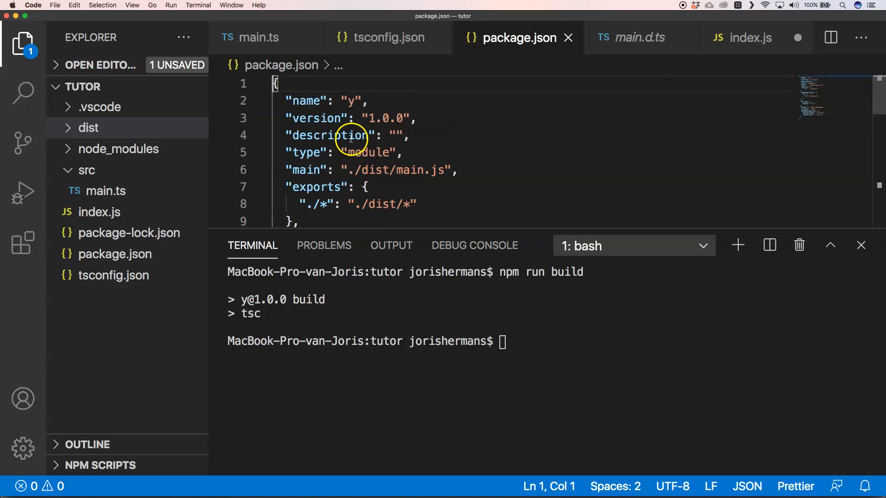